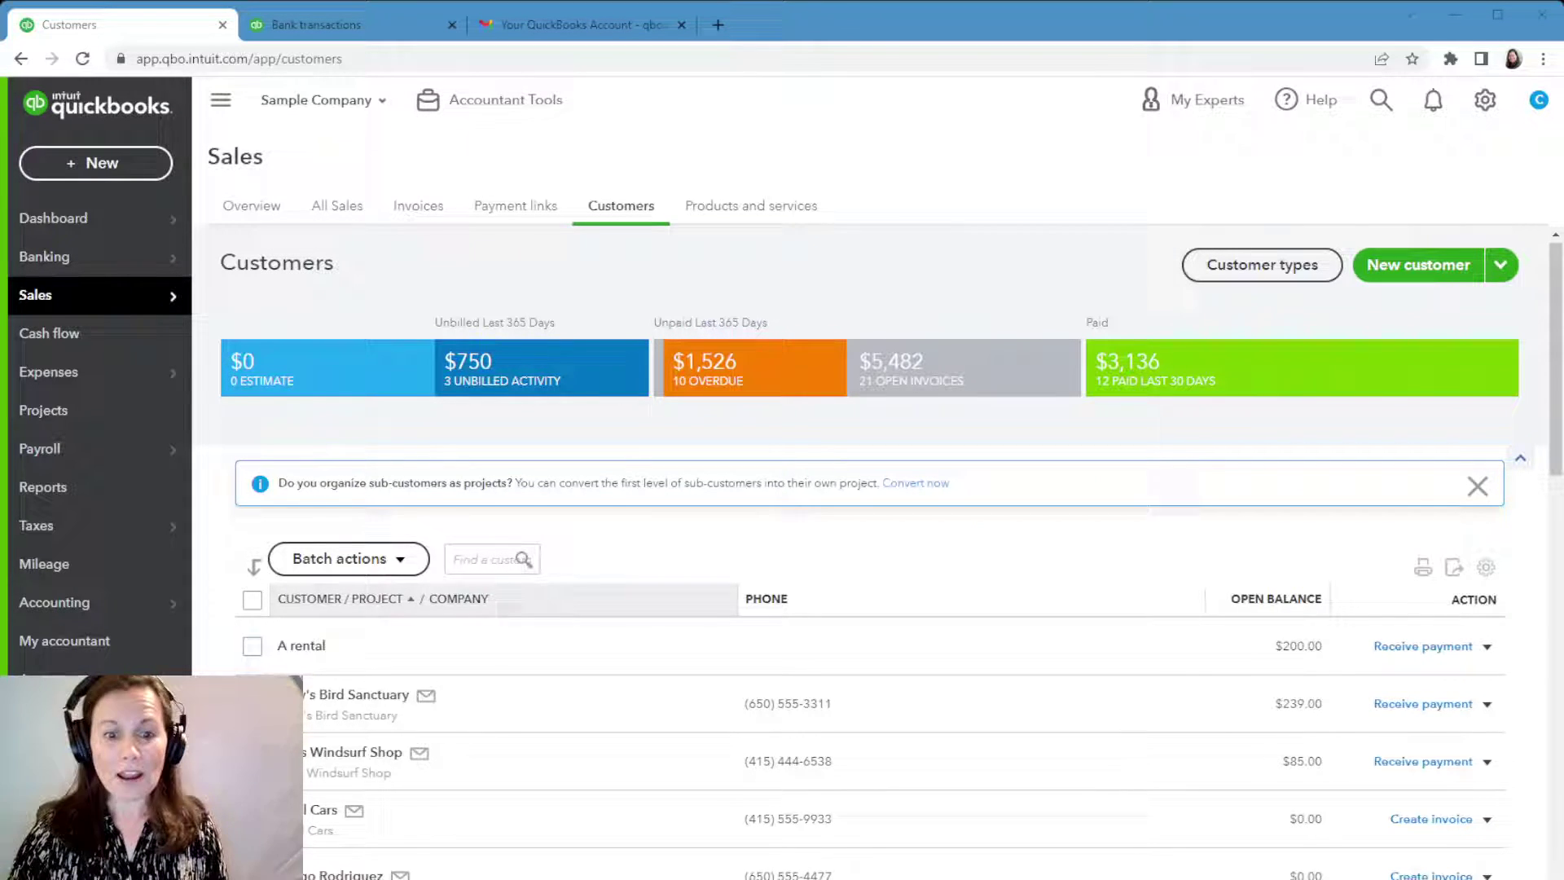
# Step: Open the Banking feed and expand the $200 A Rental deposit for review
pyautogui.click(1379, 185)
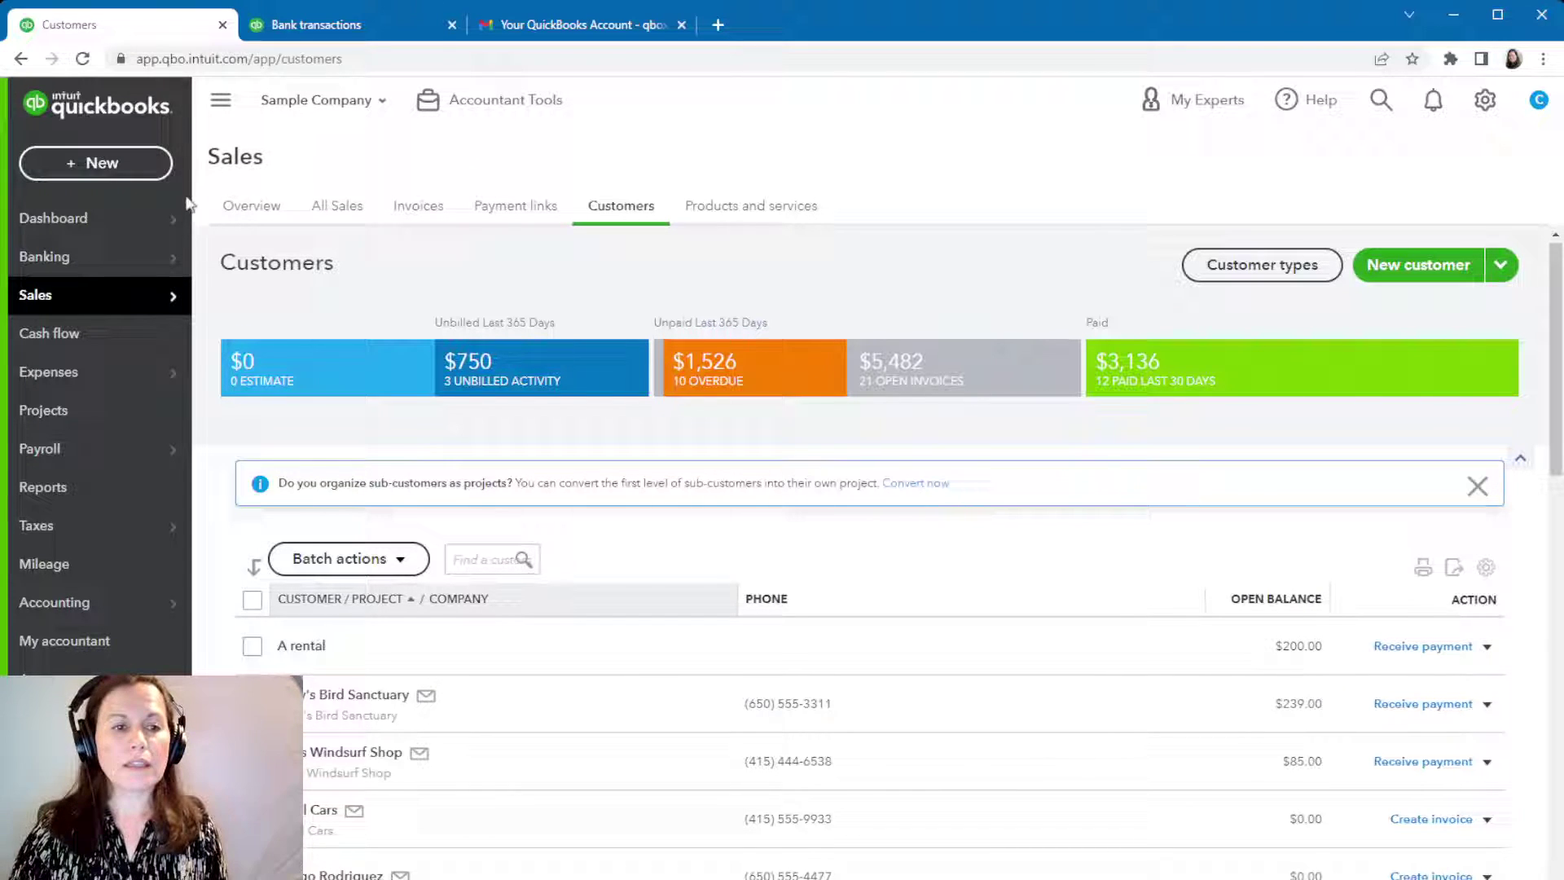
pyautogui.moveTo(182, 236)
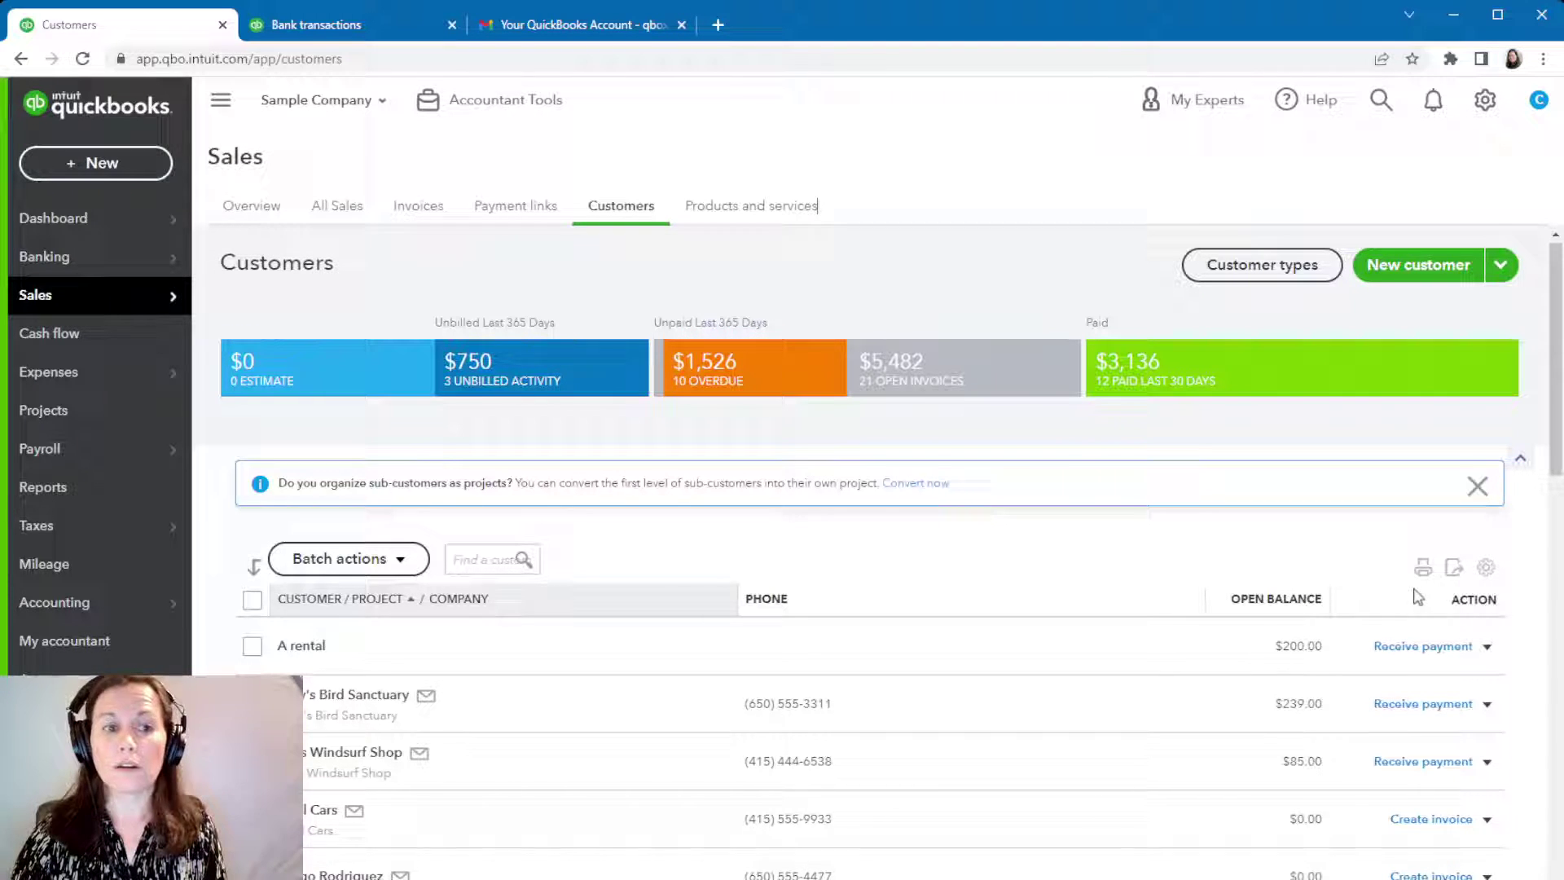
pyautogui.moveTo(60, 259)
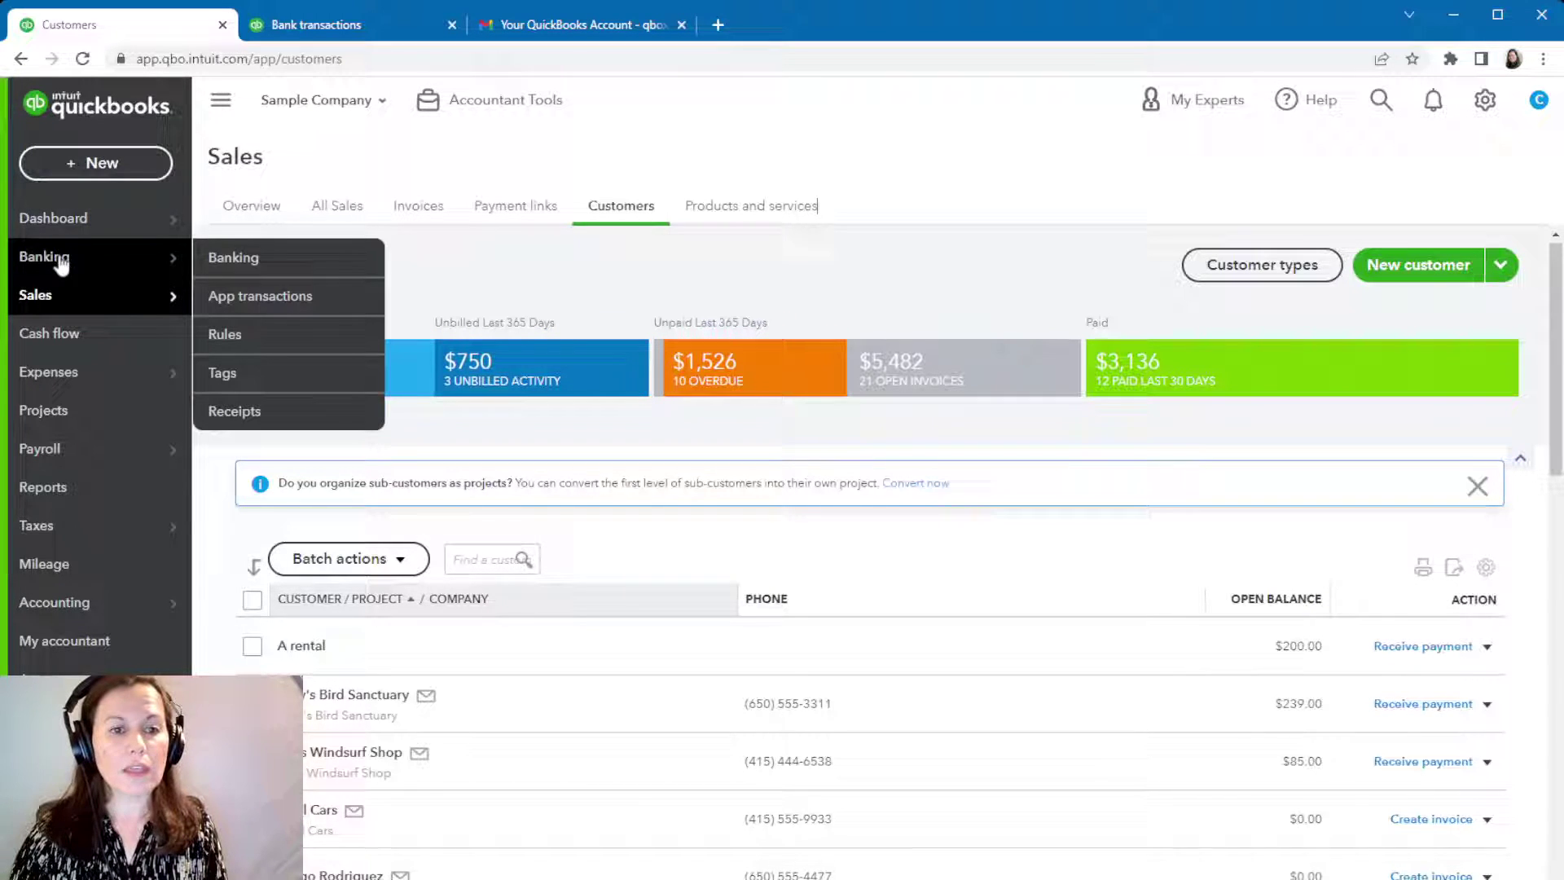
pyautogui.click(286, 262)
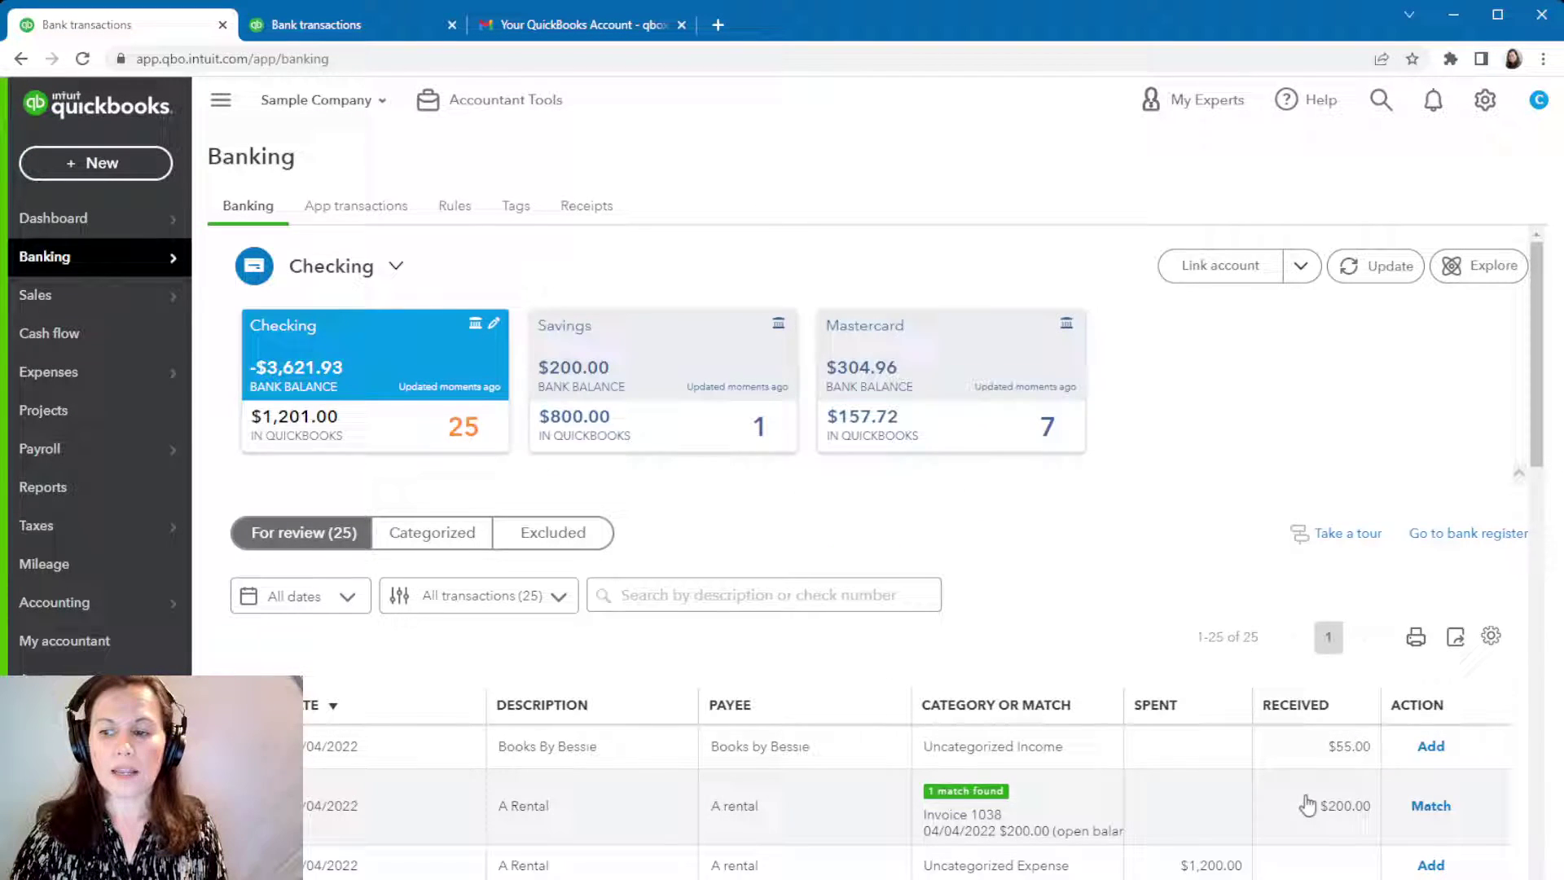
pyautogui.scroll(-1, 1401, 742)
pyautogui.scroll(-2, 1401, 742)
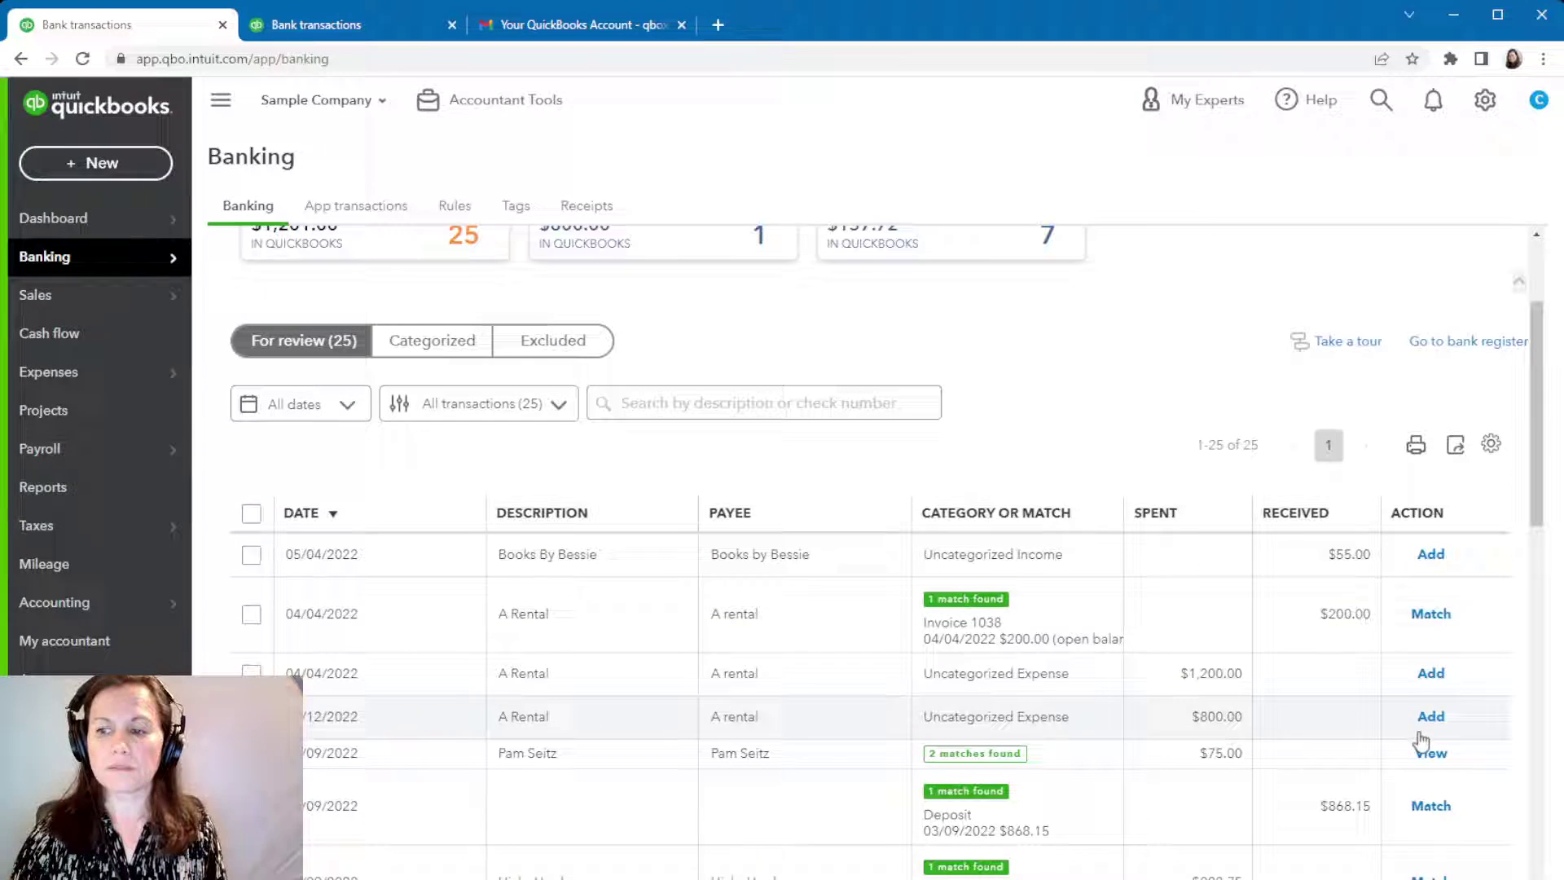
pyautogui.click(1349, 619)
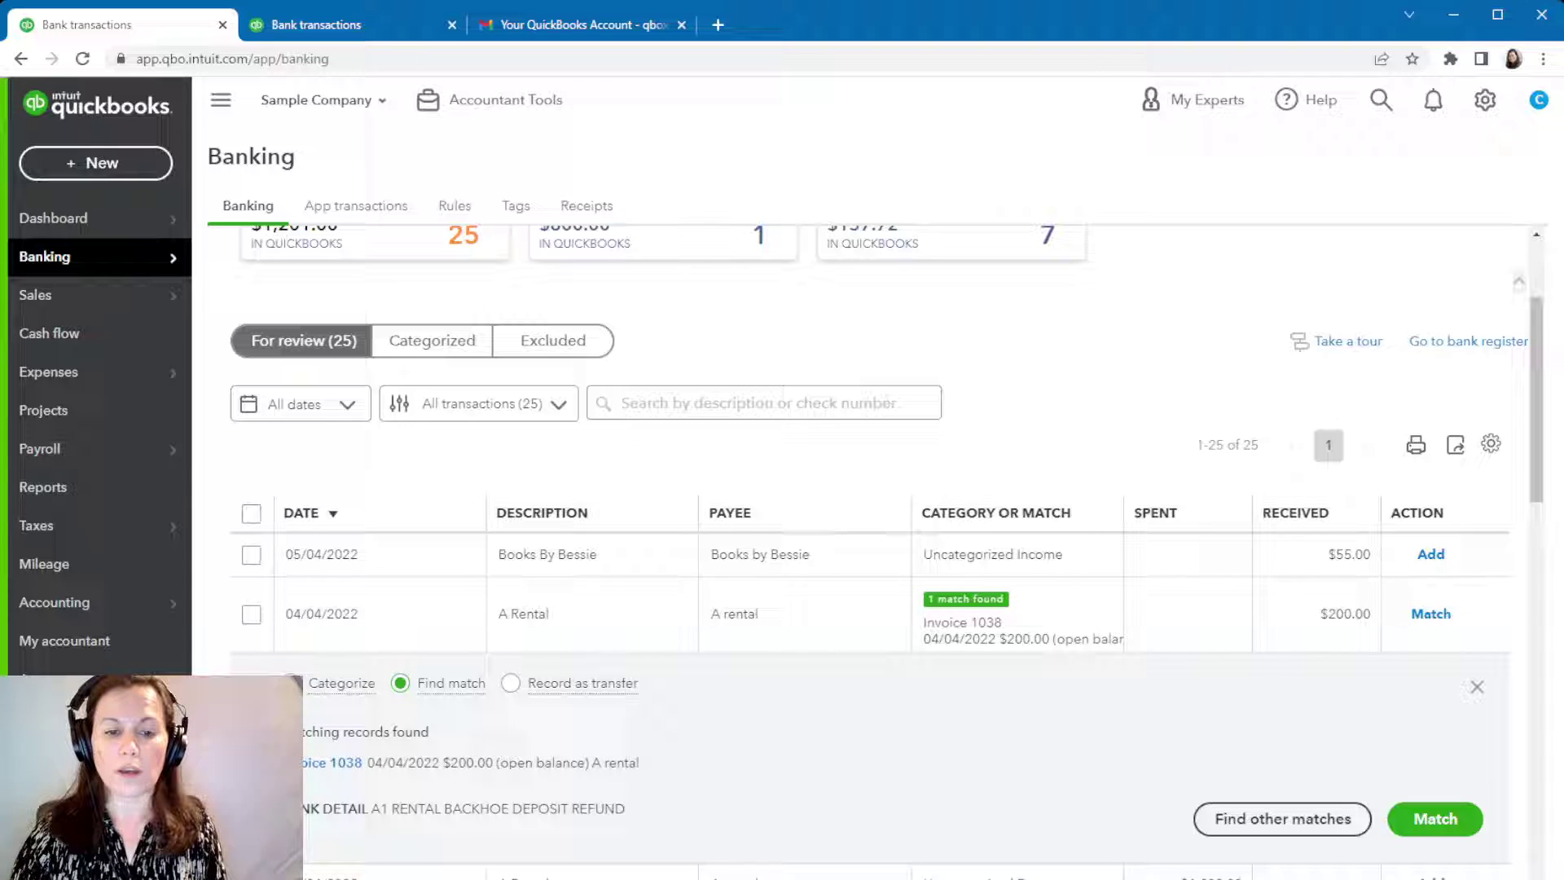
# Step: Categorize the deposit as Sales of Product Income instead of matching Invoice 1038
pyautogui.click(341, 683)
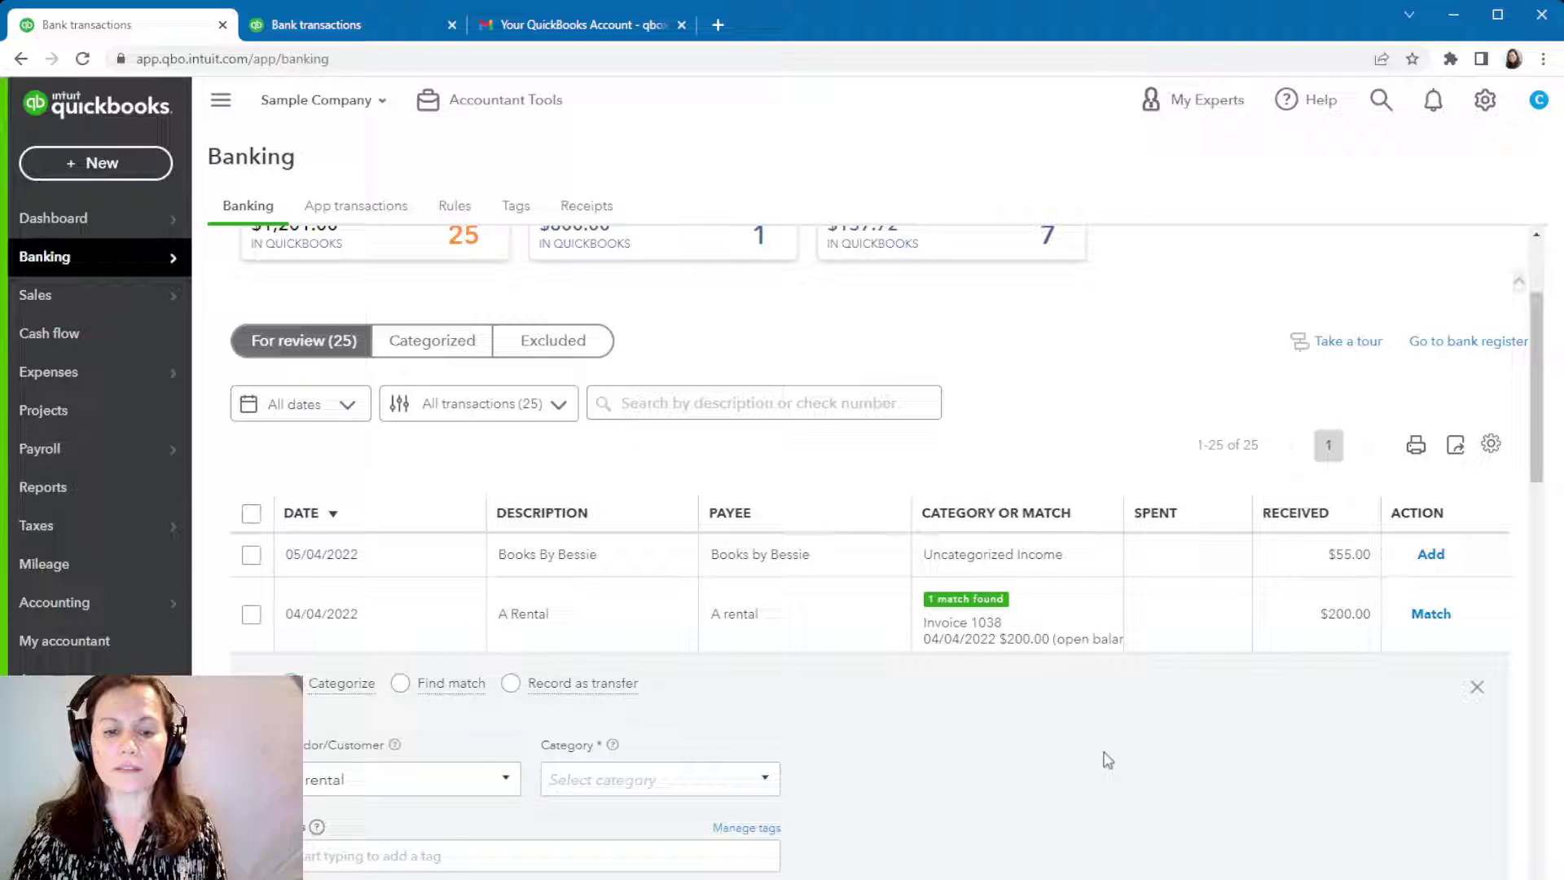
pyautogui.click(674, 776)
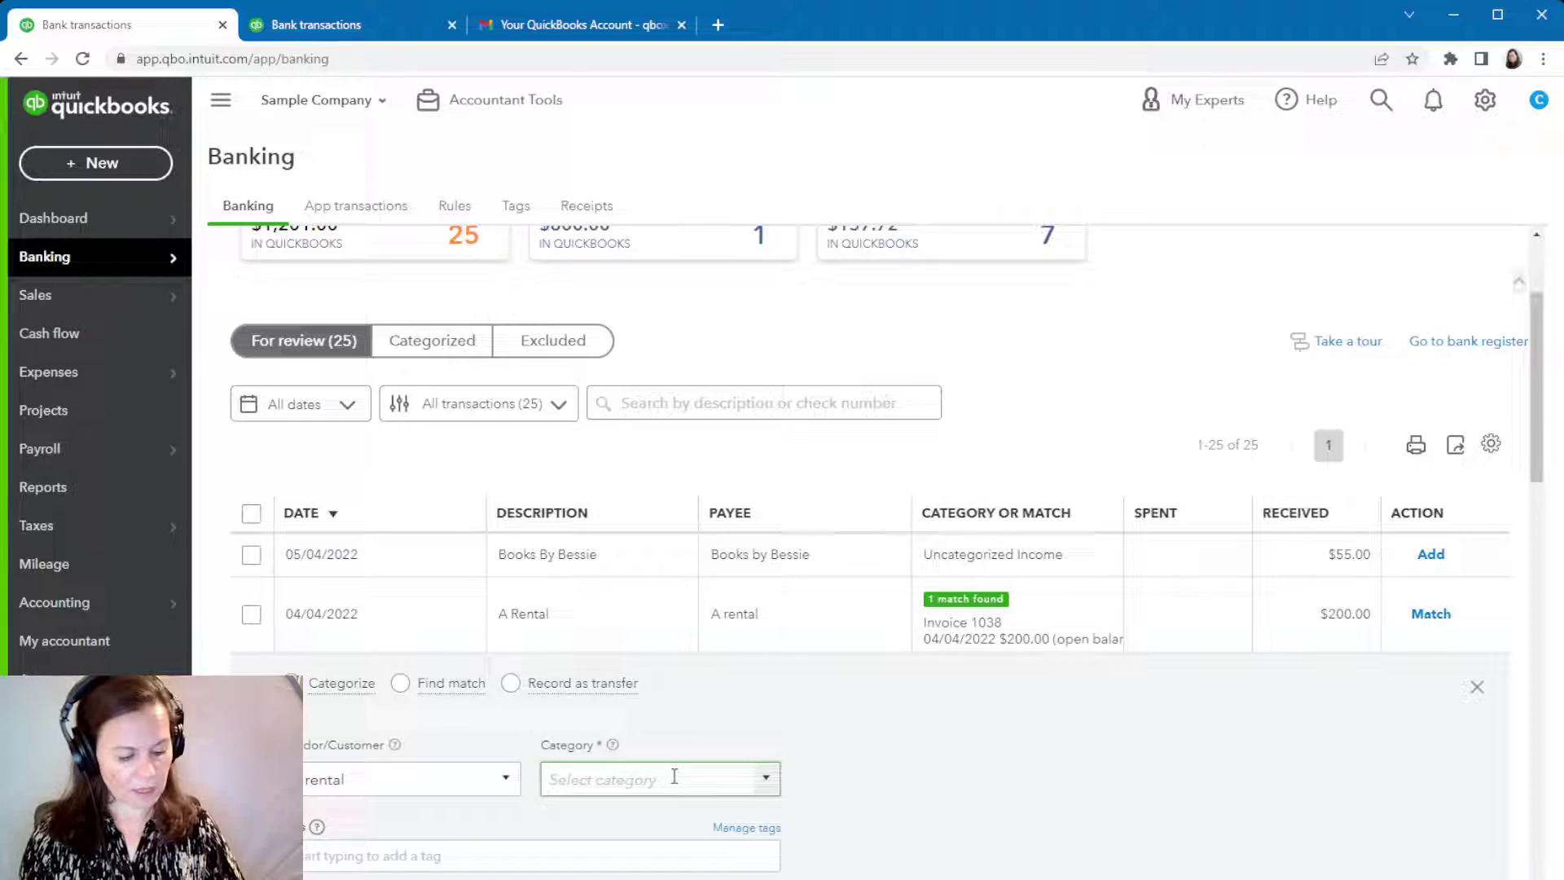
pyautogui.write('sales')
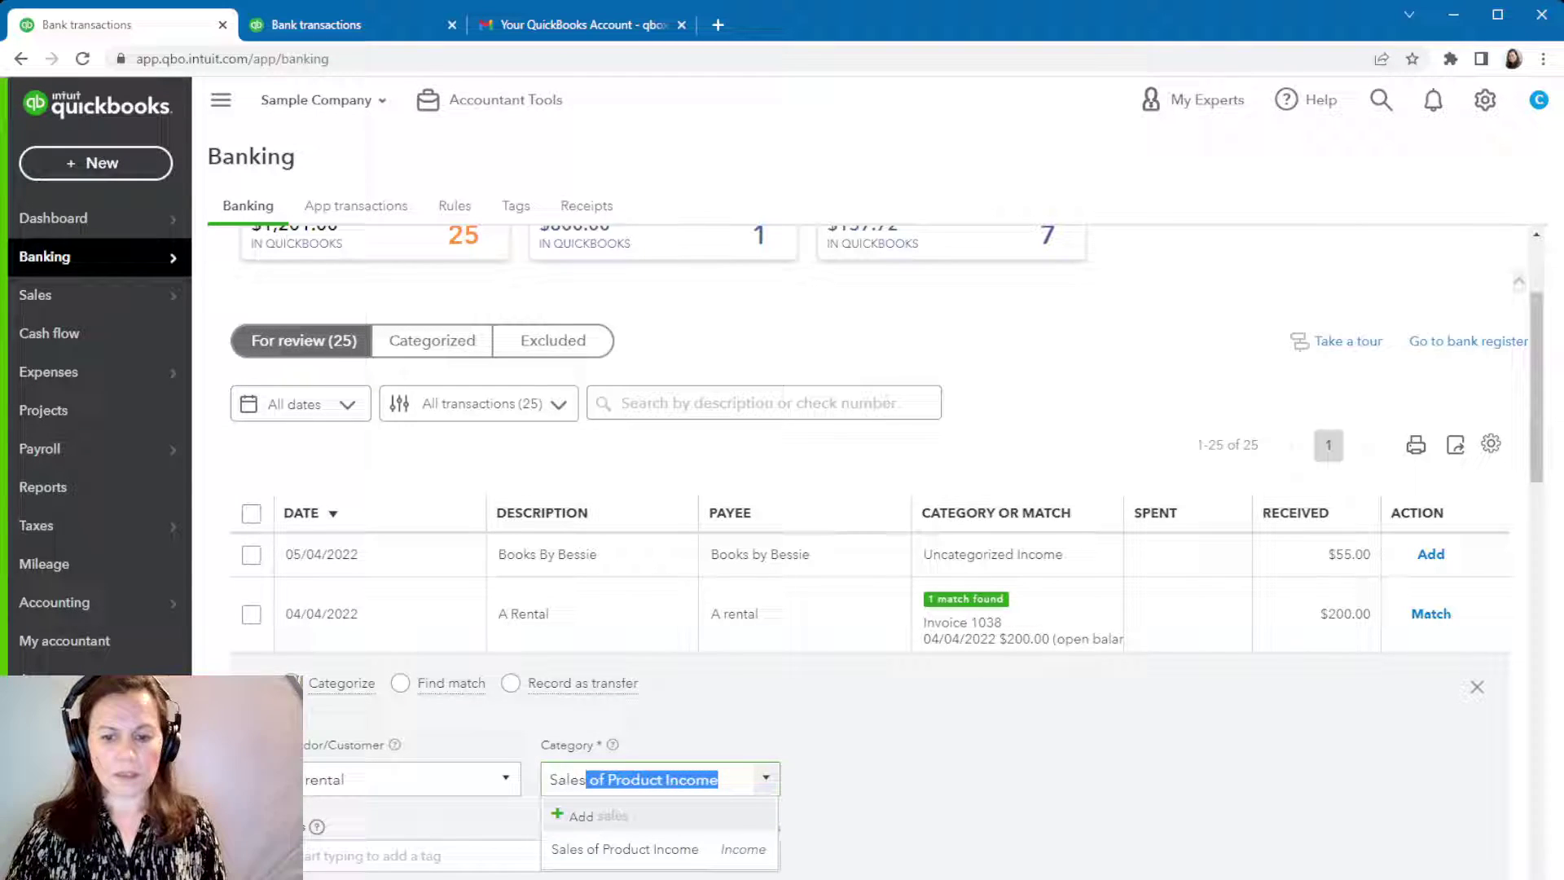
pyautogui.click(692, 852)
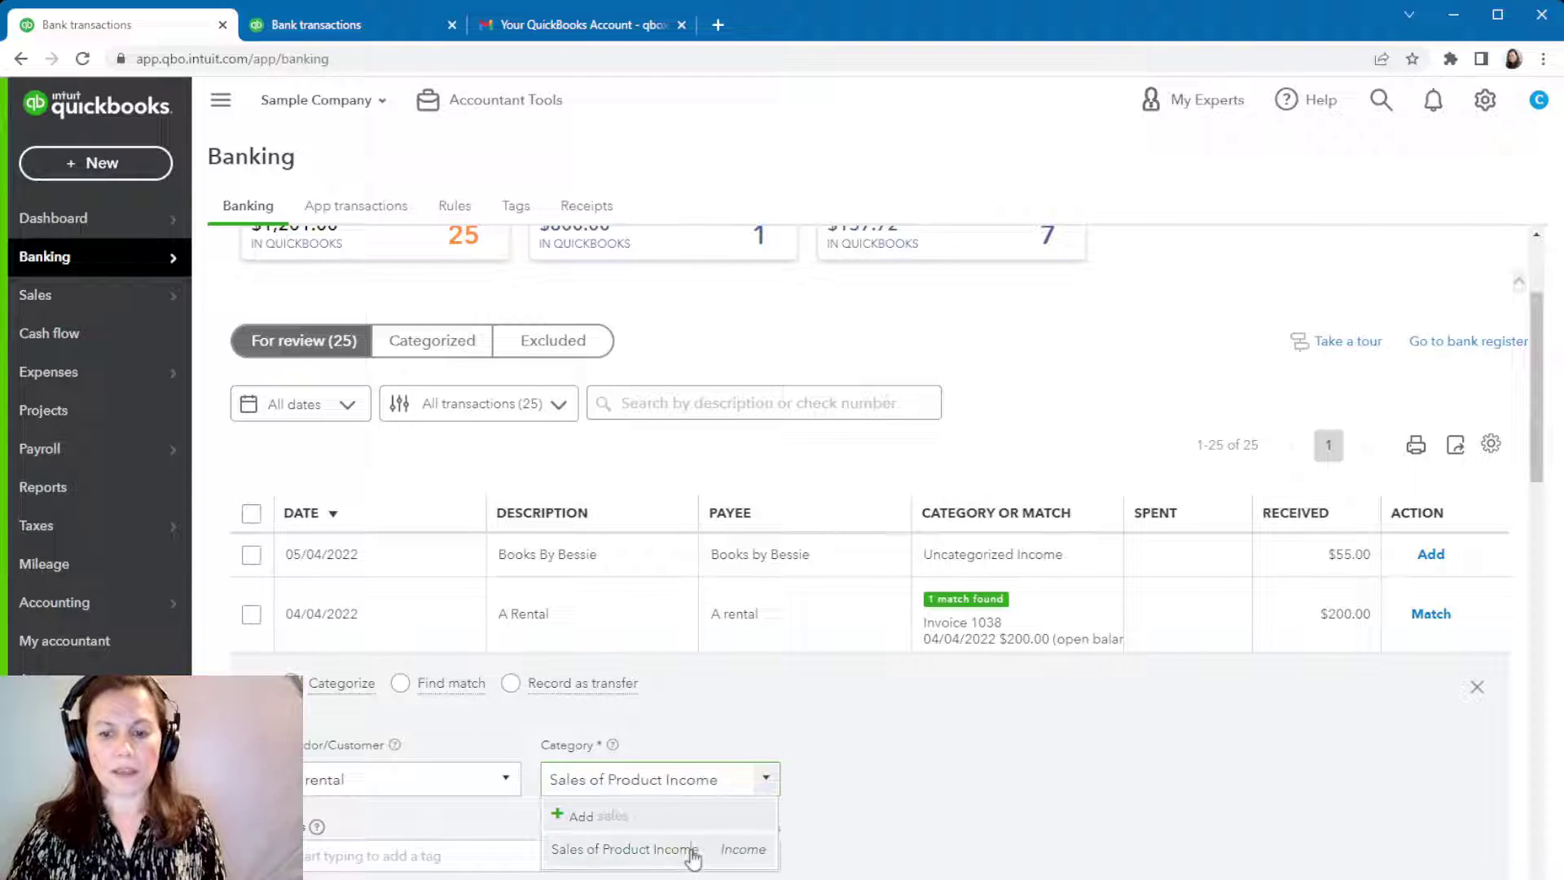
pyautogui.click(1148, 798)
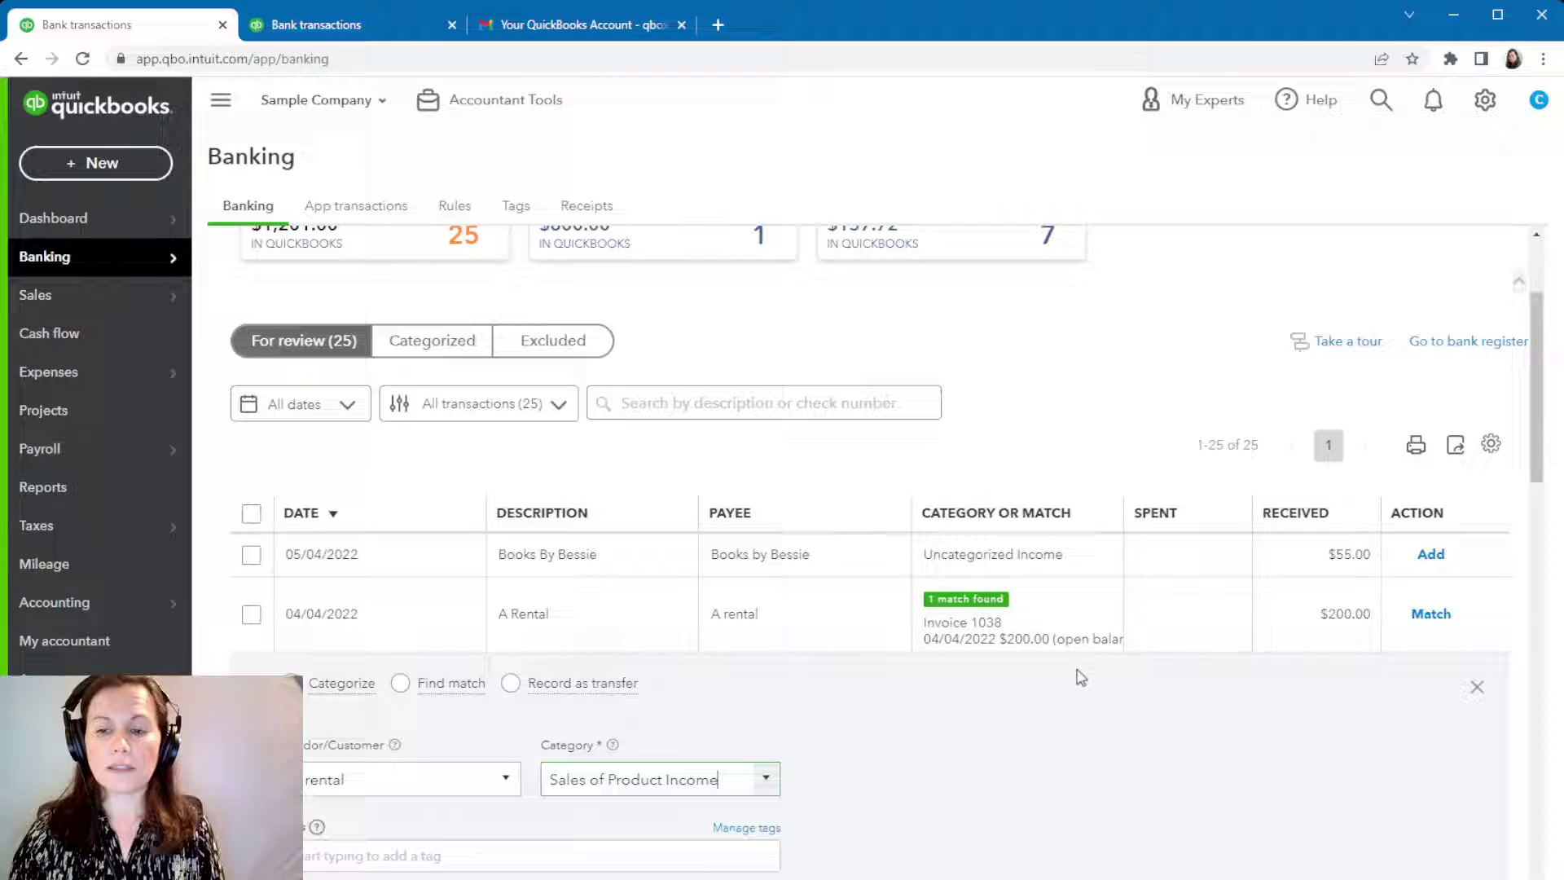
# Step: Add the categorized $200 A Rental deposit, leaving 24 transactions for review
pyautogui.scroll(1, 1156, 817)
pyautogui.scroll(-2, 1156, 817)
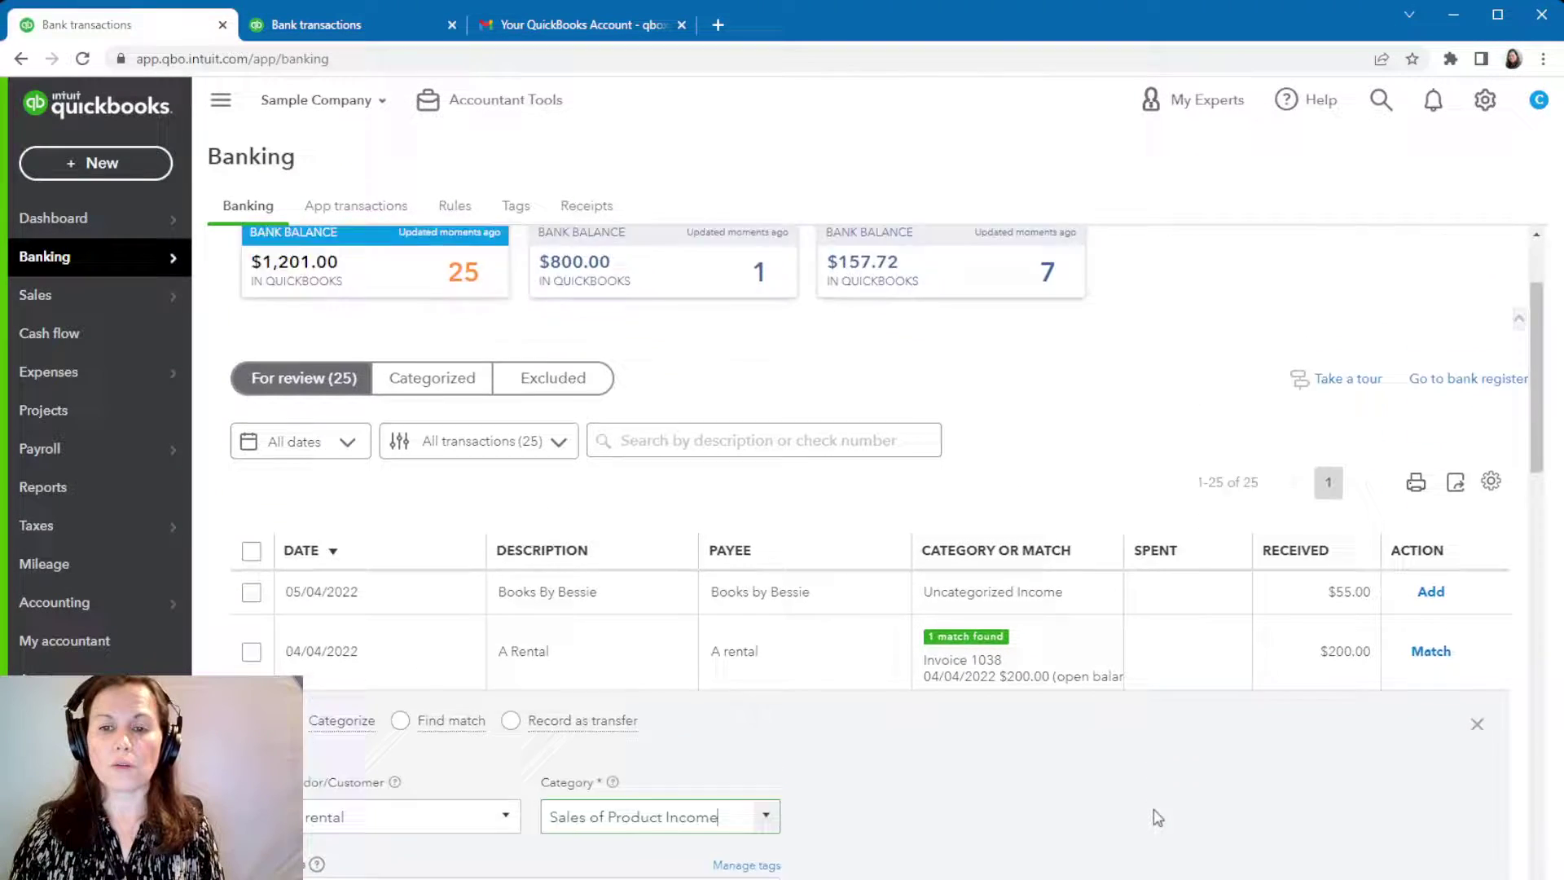
pyautogui.scroll(-2, 1158, 817)
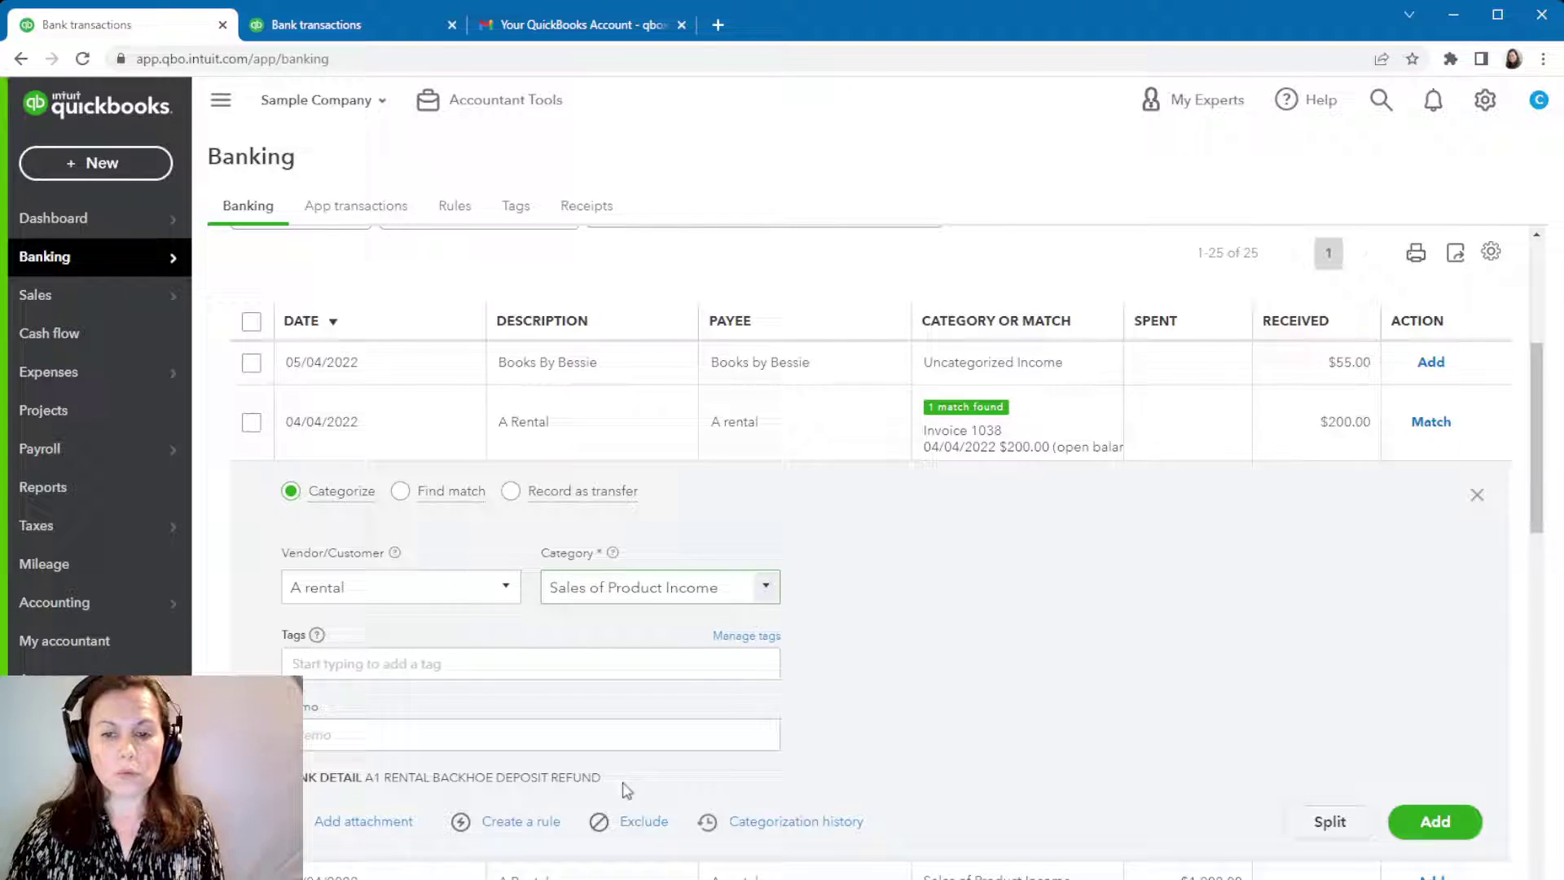
pyautogui.click(1435, 821)
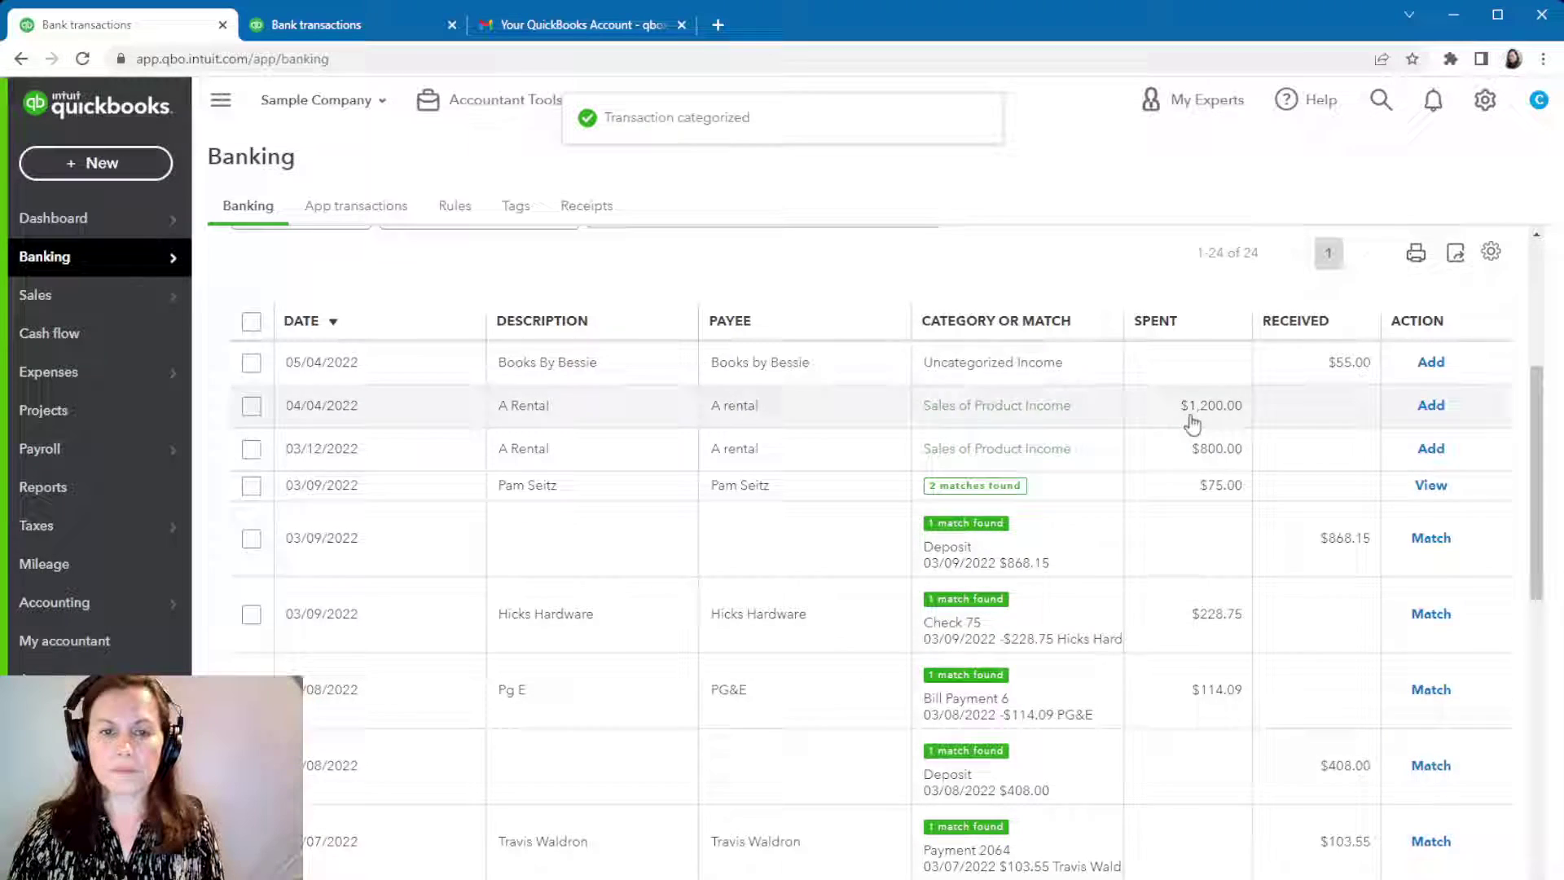
pyautogui.scroll(-3, 1189, 421)
pyautogui.scroll(8, 1187, 418)
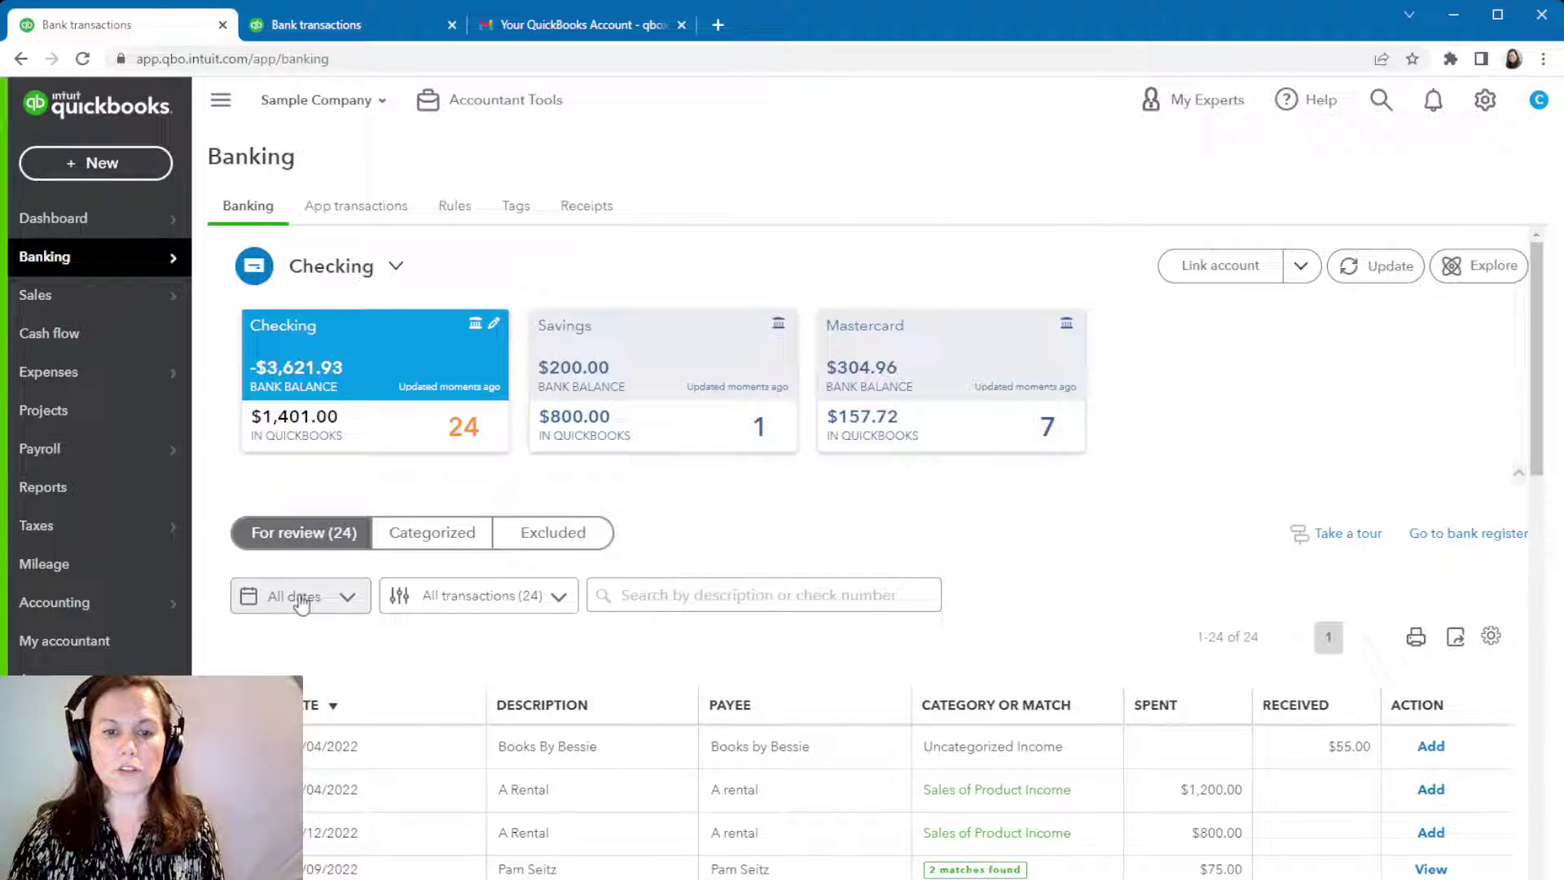
pyautogui.click(425, 538)
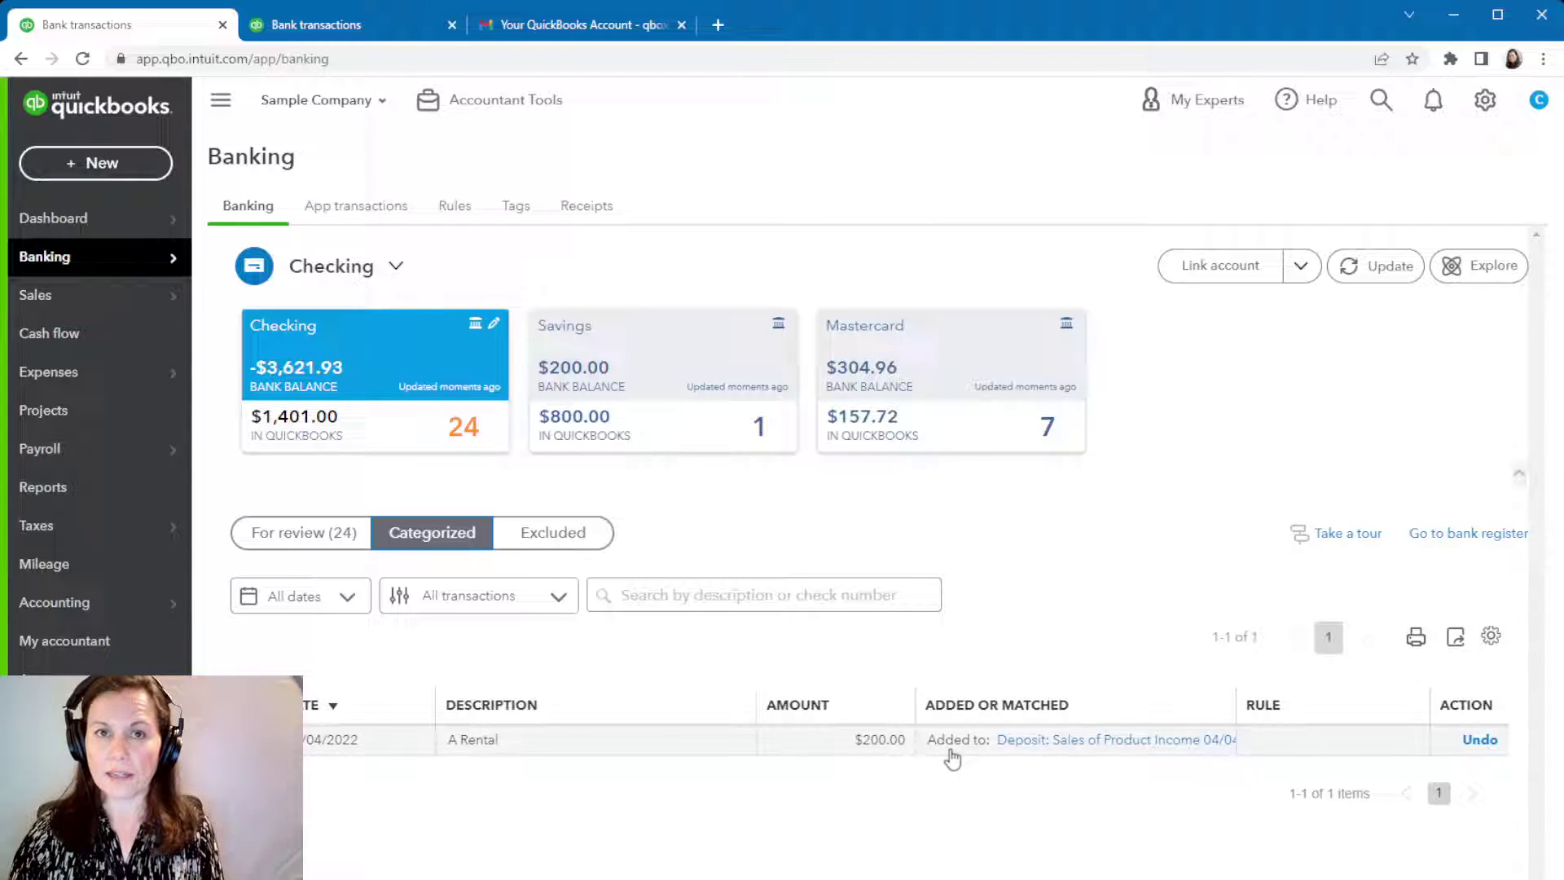
pyautogui.click(283, 540)
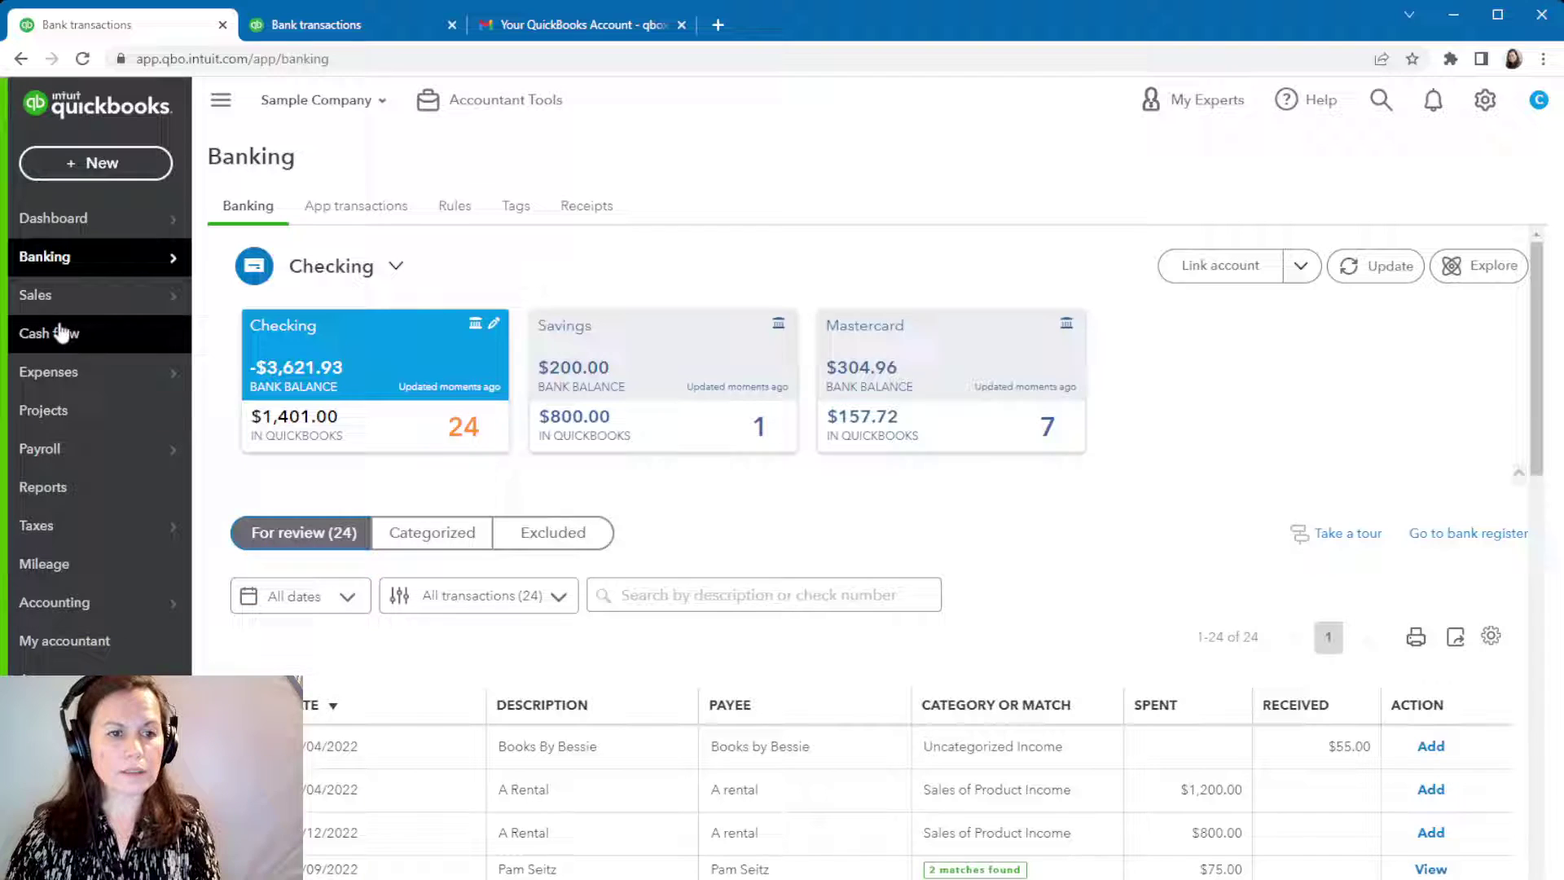
# Step: From Sales > Invoices, open customer A rental and start receiving payment on Invoice 1038
pyautogui.moveTo(62, 298)
pyautogui.click(283, 377)
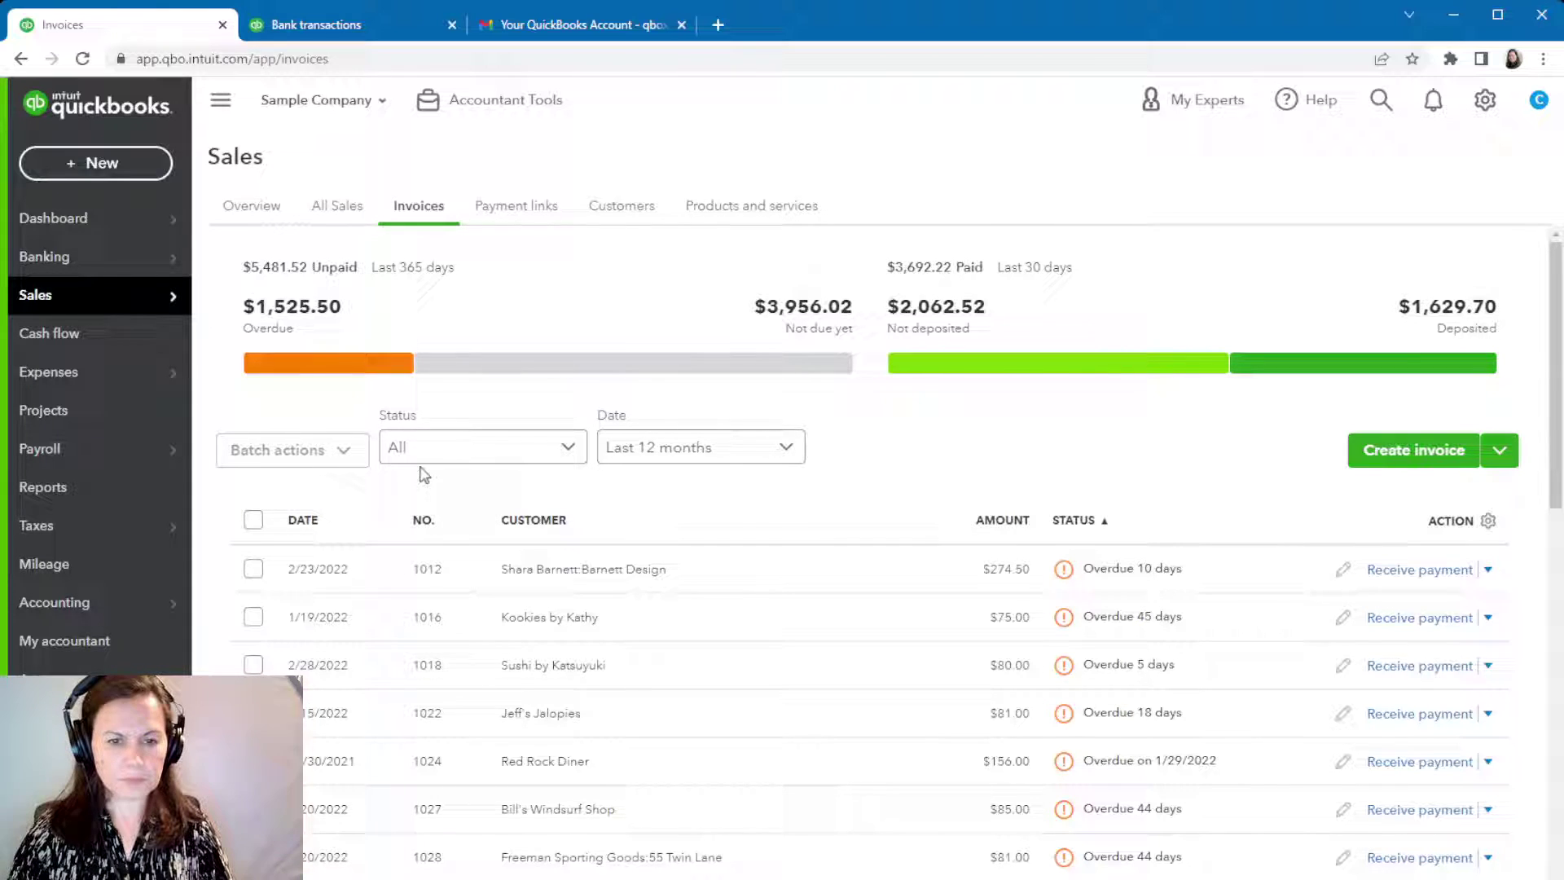
pyautogui.click(603, 215)
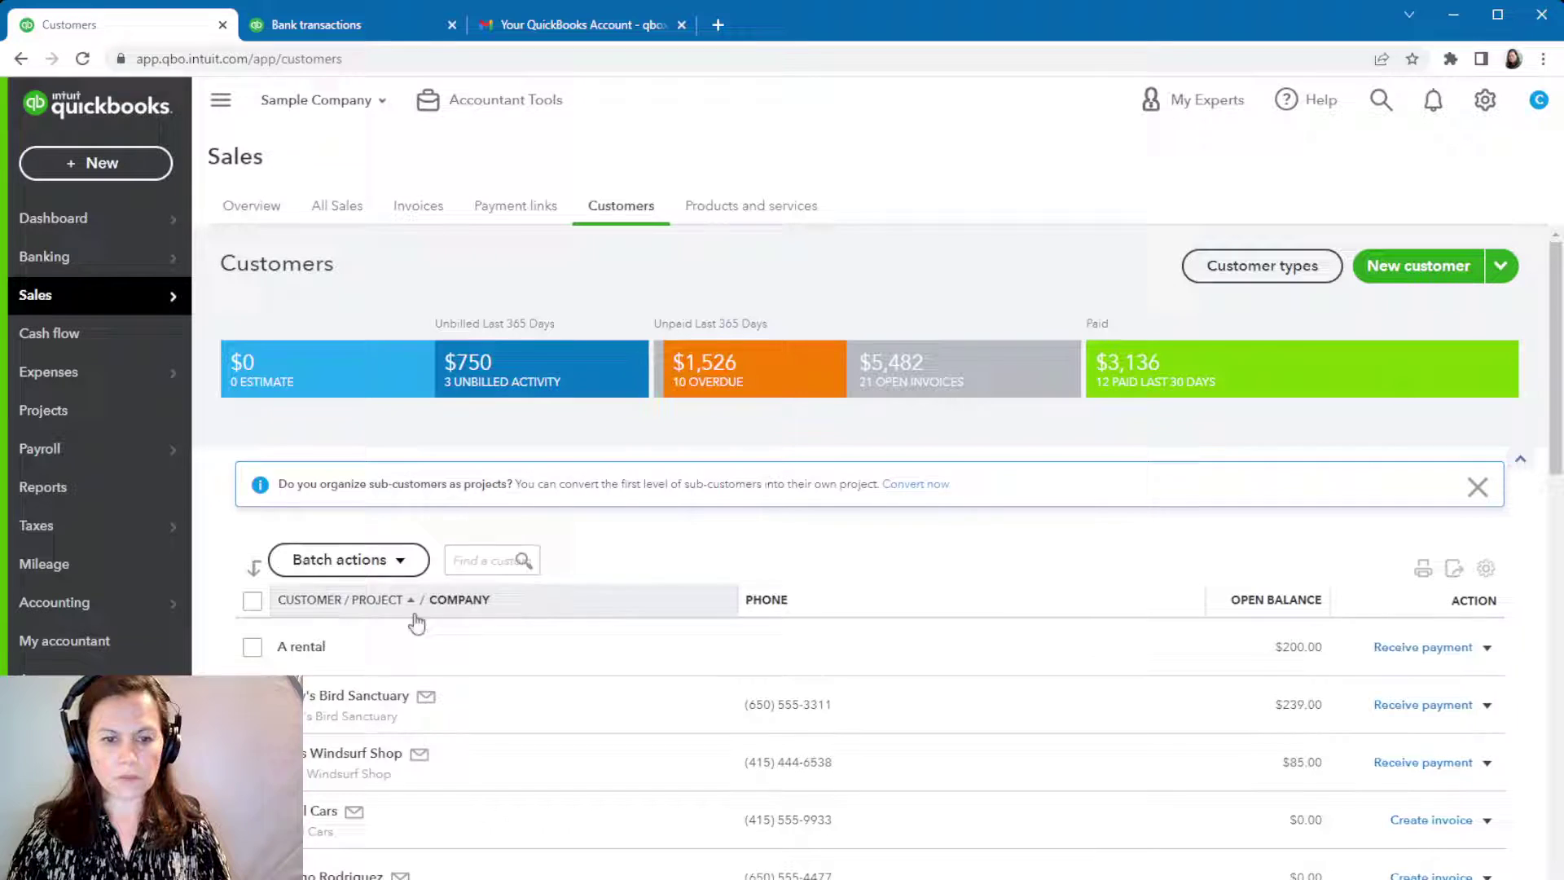
pyautogui.click(293, 647)
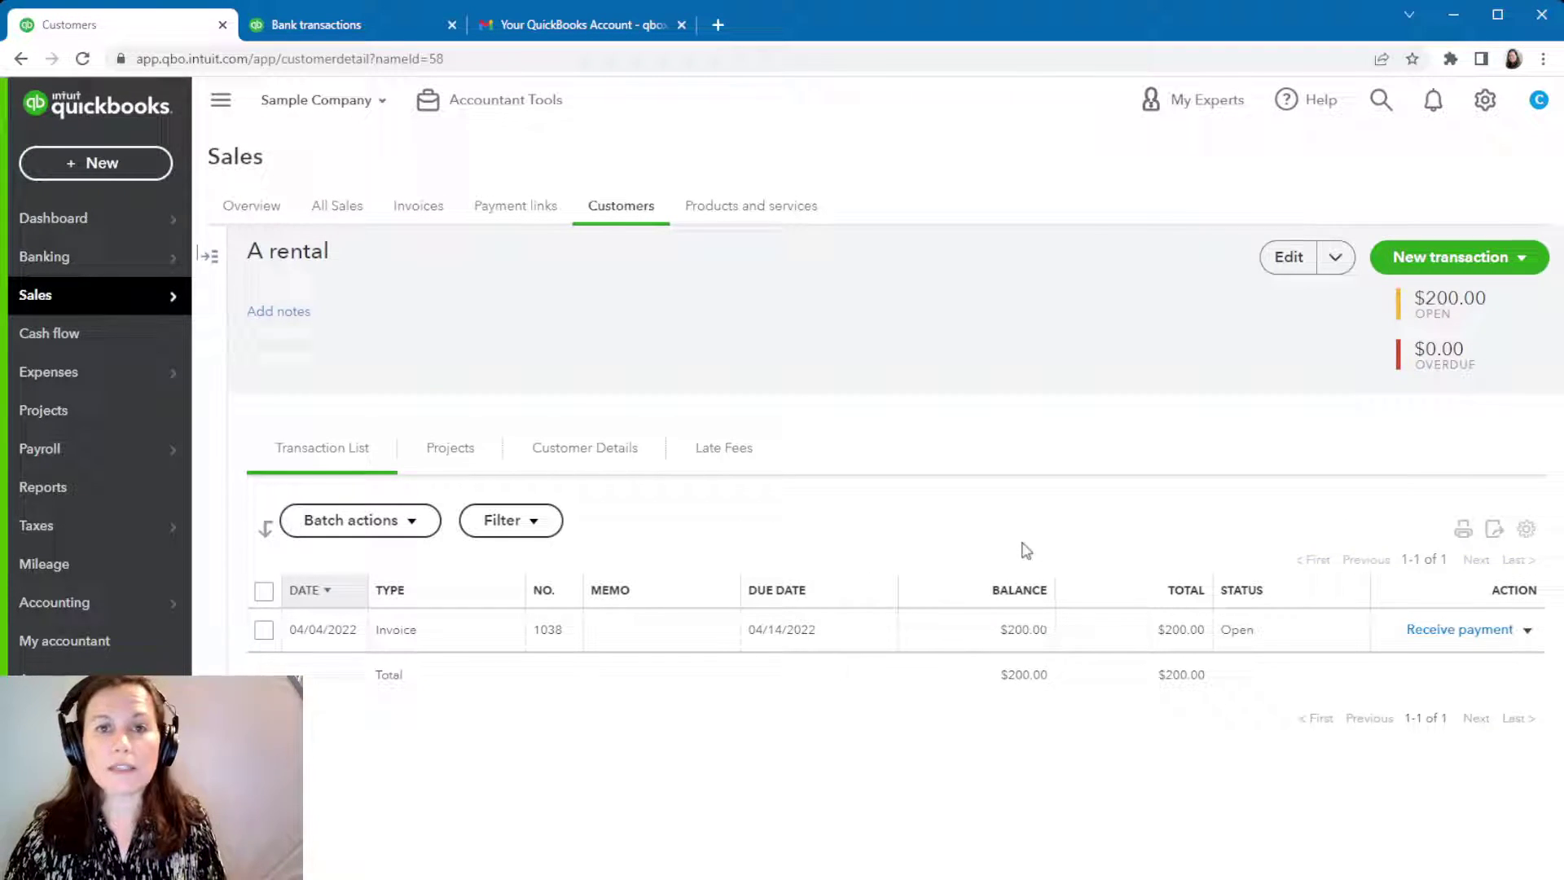
pyautogui.click(1457, 632)
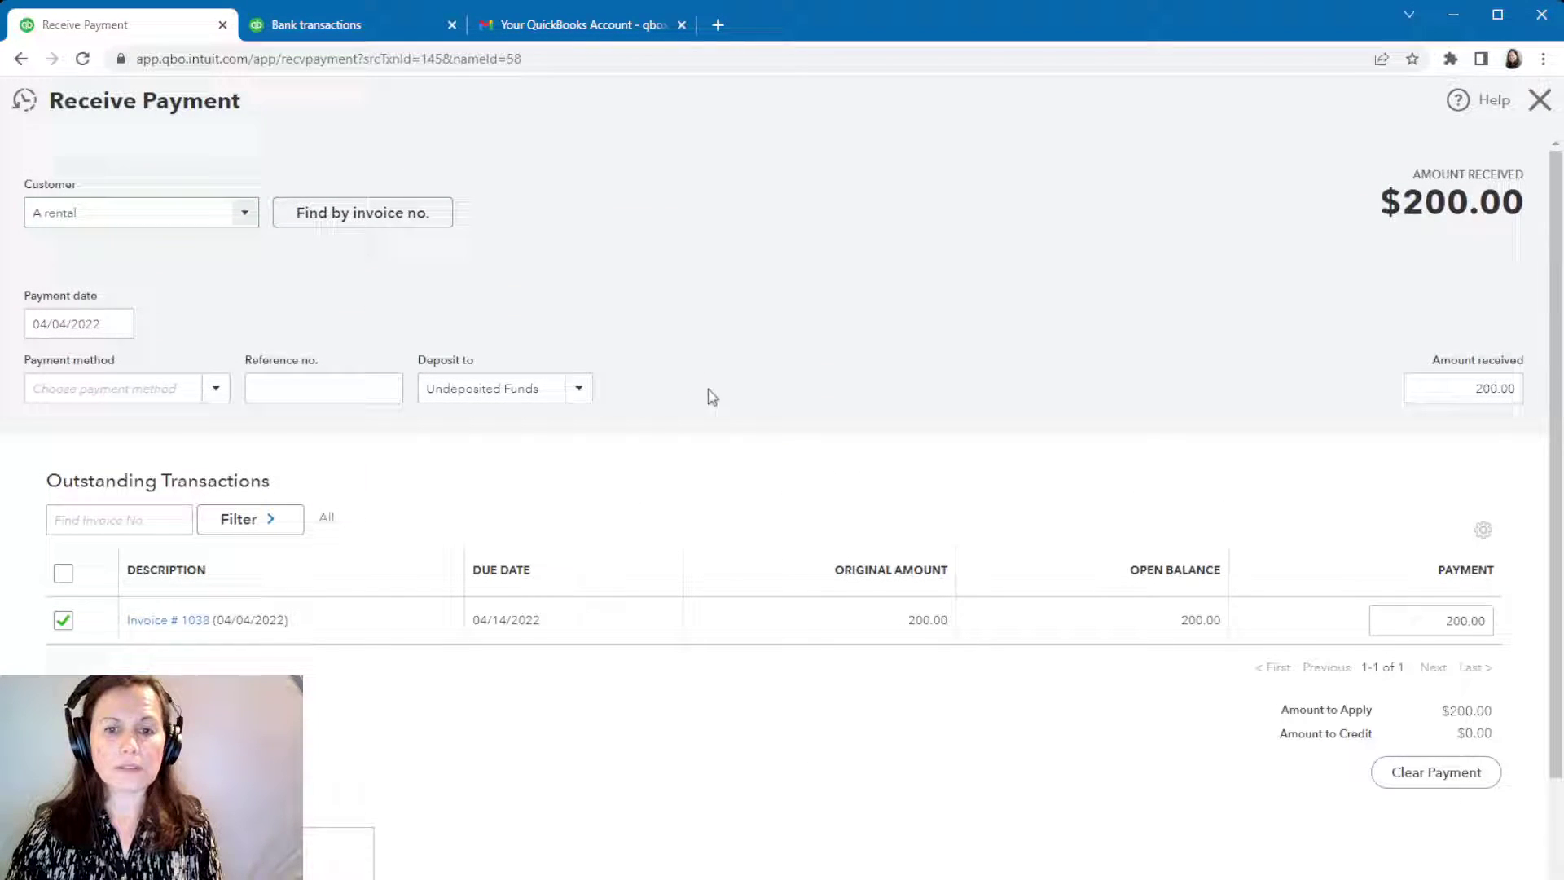
# Step: Set the $200 Invoice 1038 payment to deposit into Checking
pyautogui.click(581, 391)
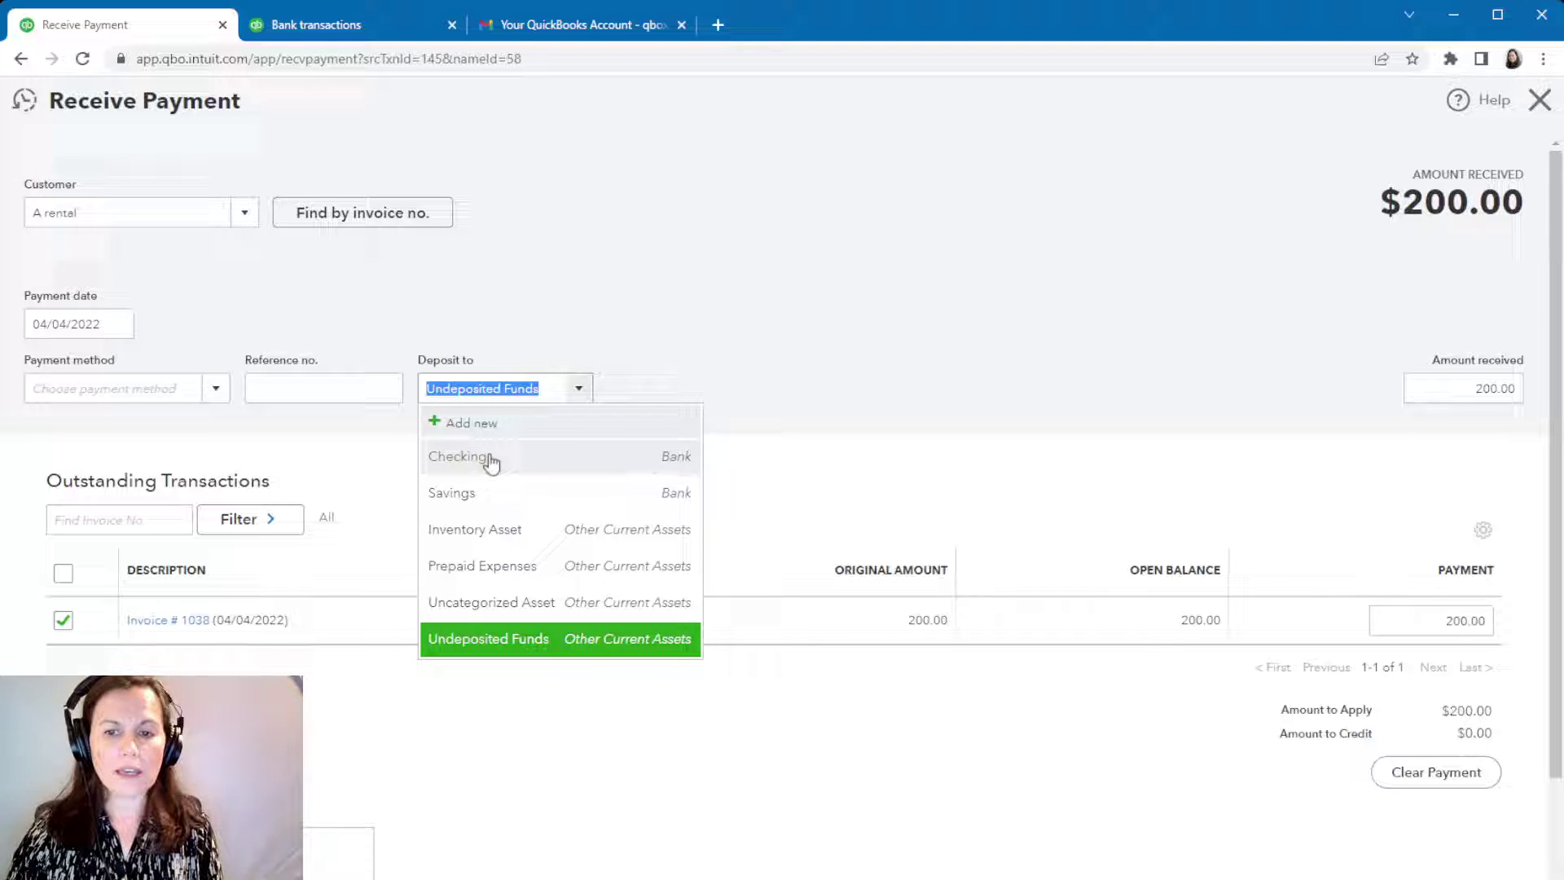
pyautogui.click(492, 459)
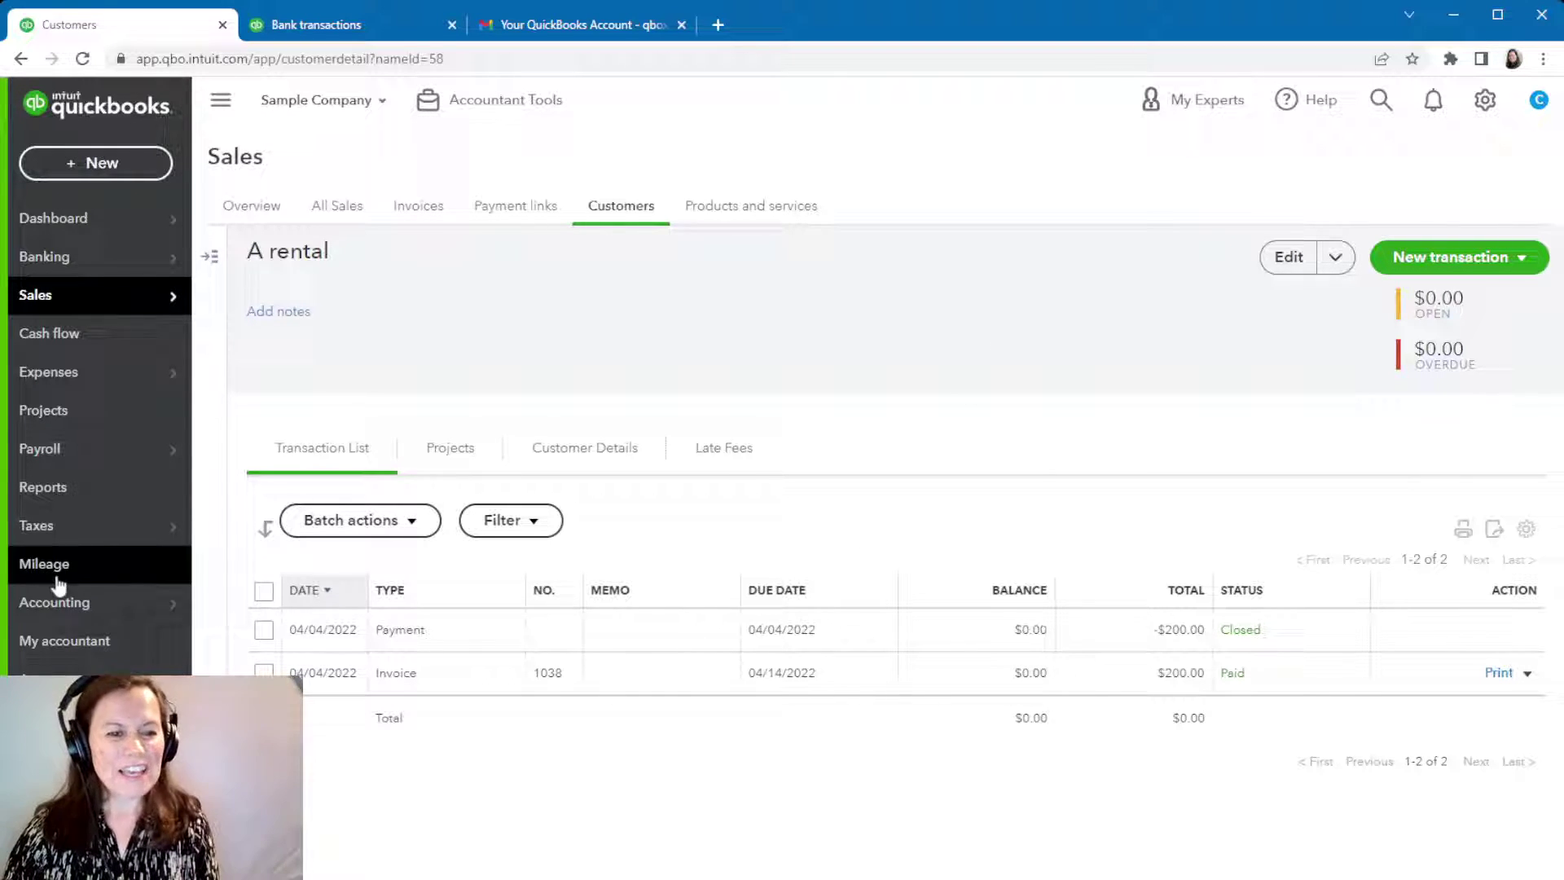
# Step: Open the Checking account register from the full chart of accounts list
pyautogui.moveTo(55, 601)
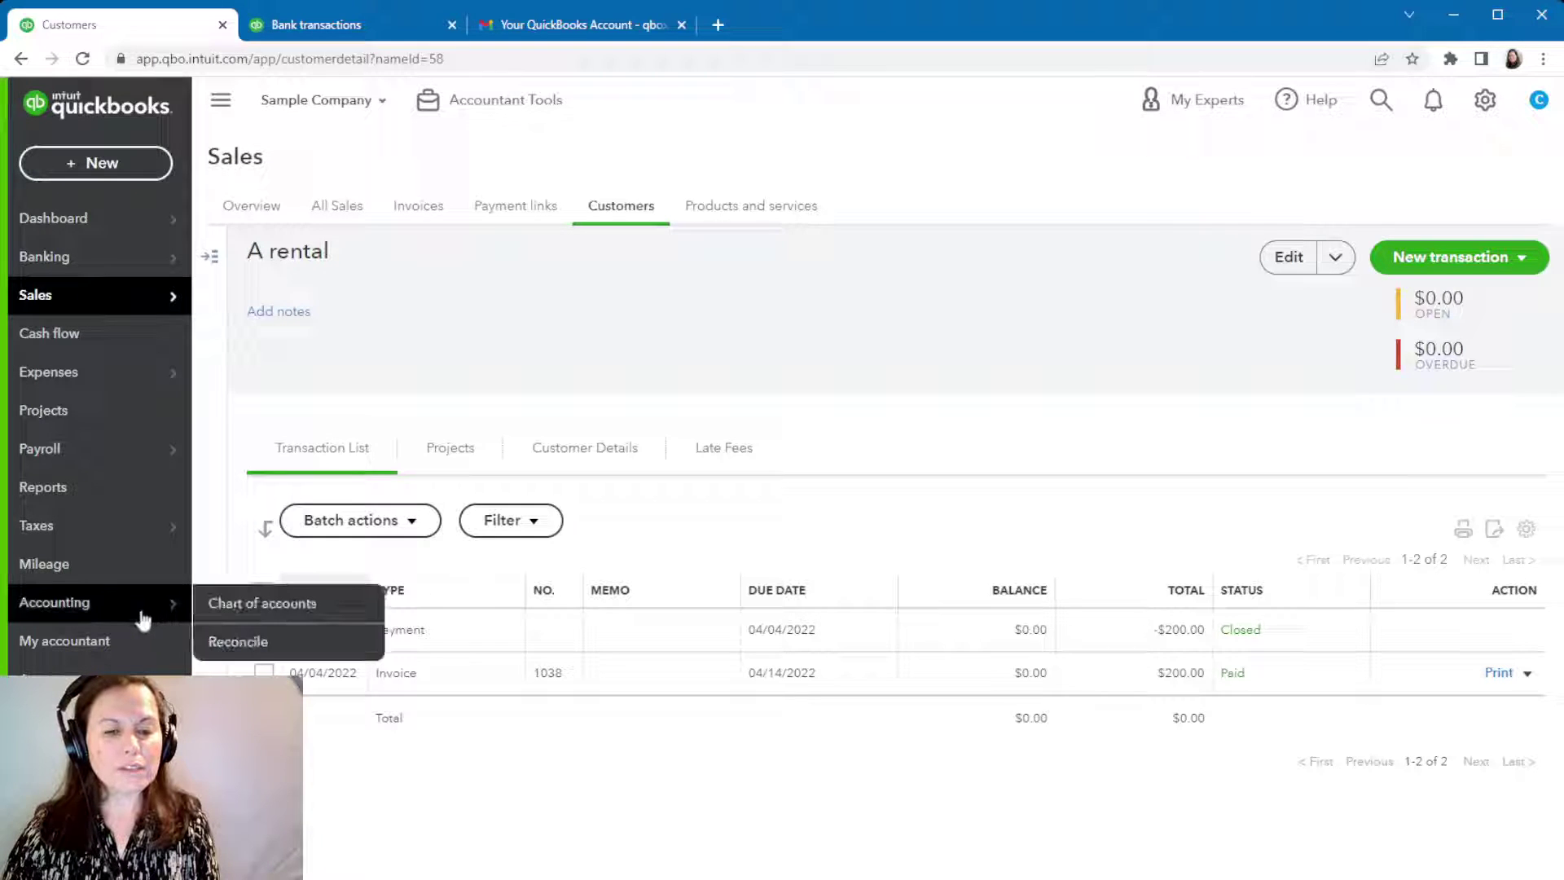
pyautogui.click(281, 618)
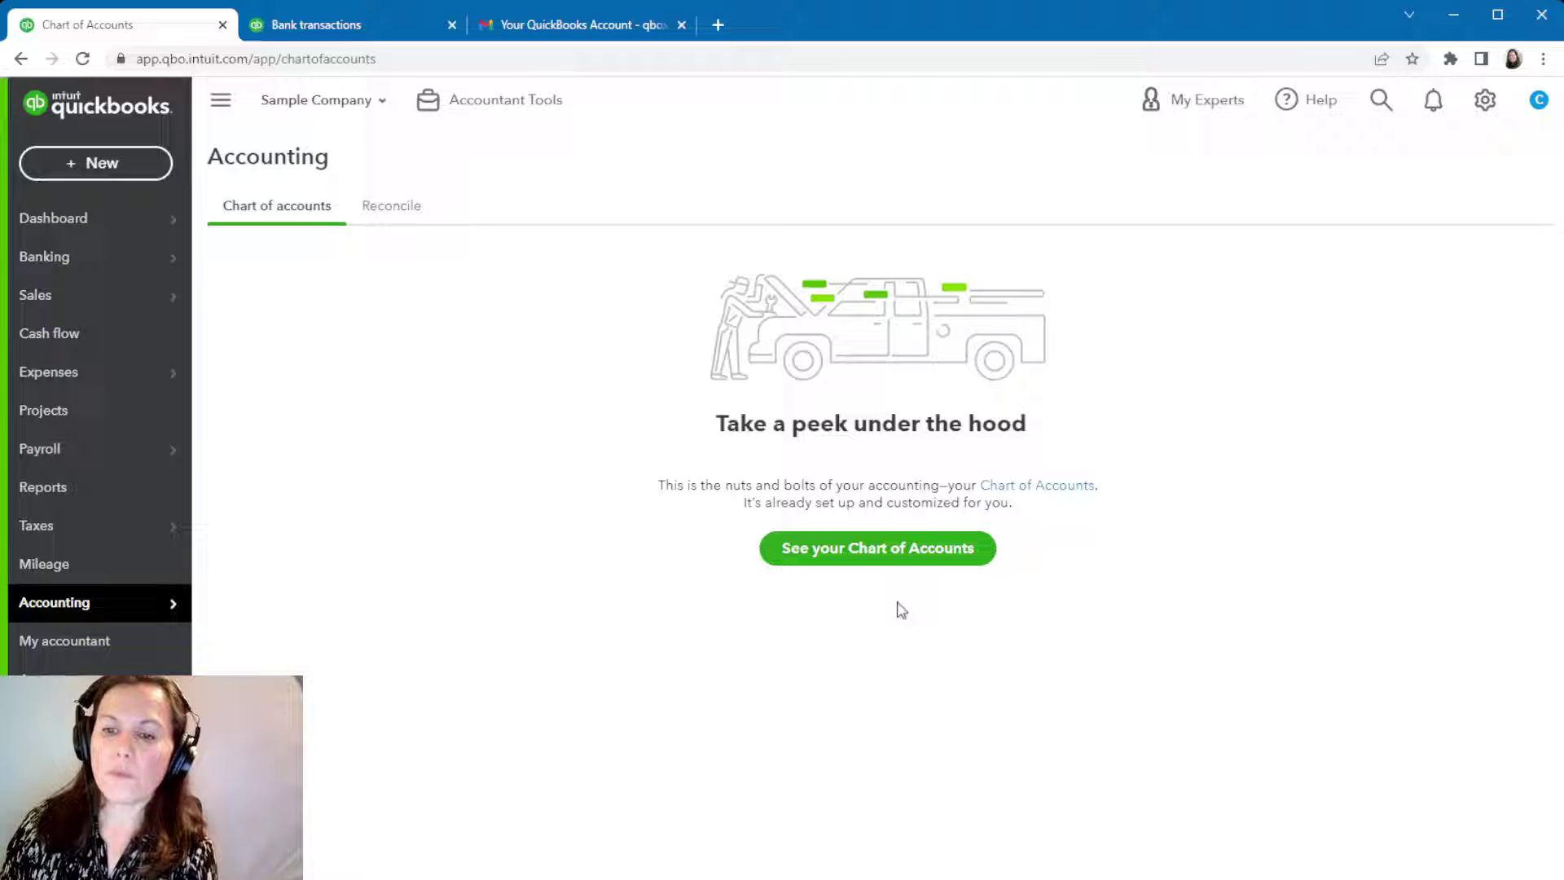
pyautogui.click(933, 562)
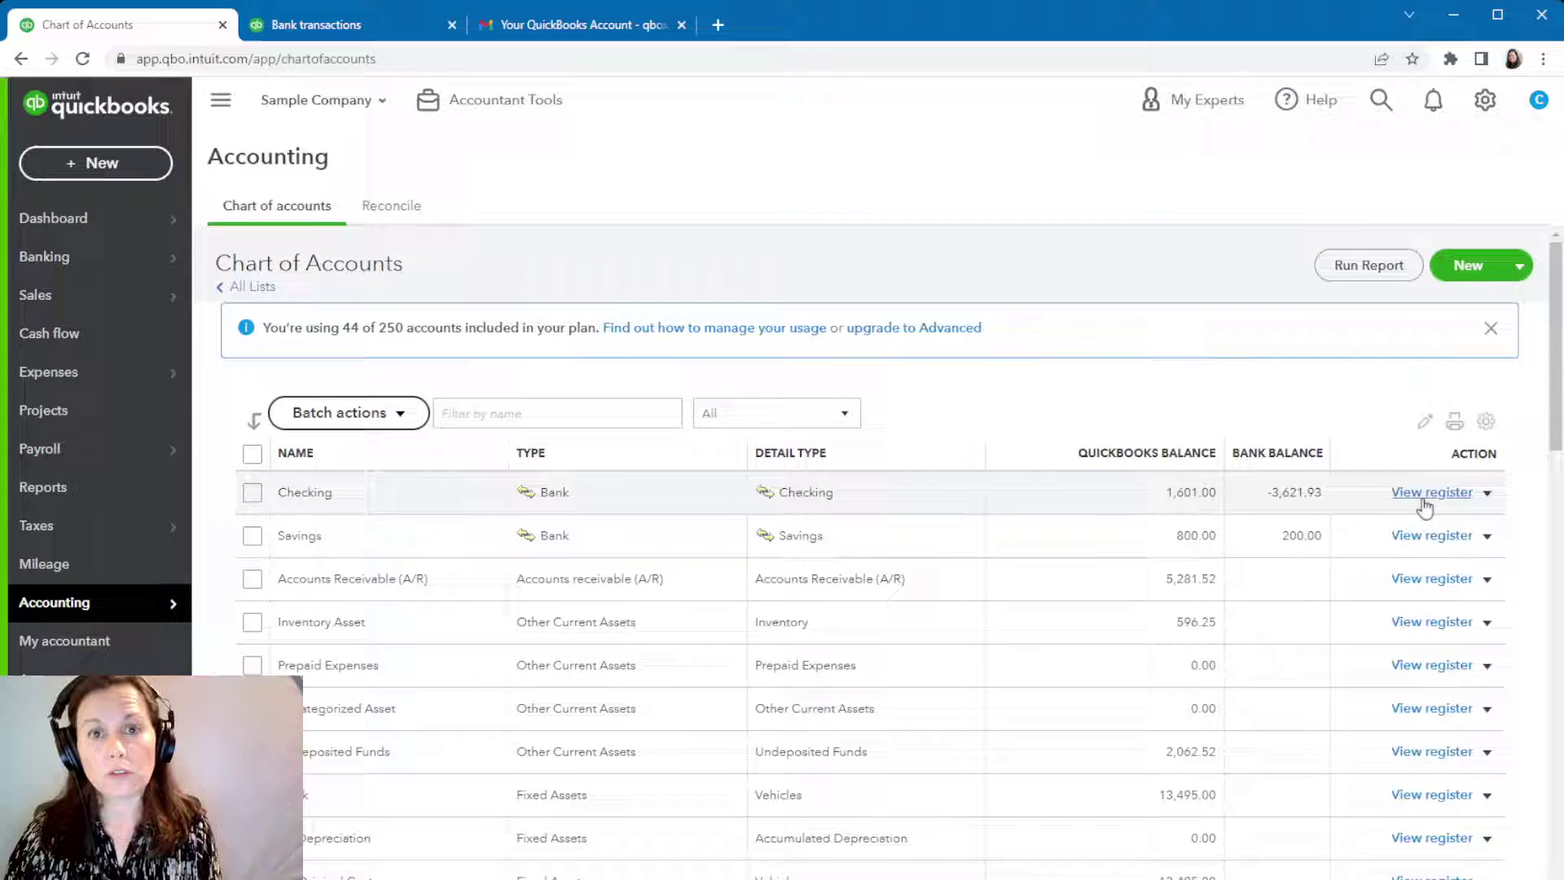
pyautogui.click(1424, 494)
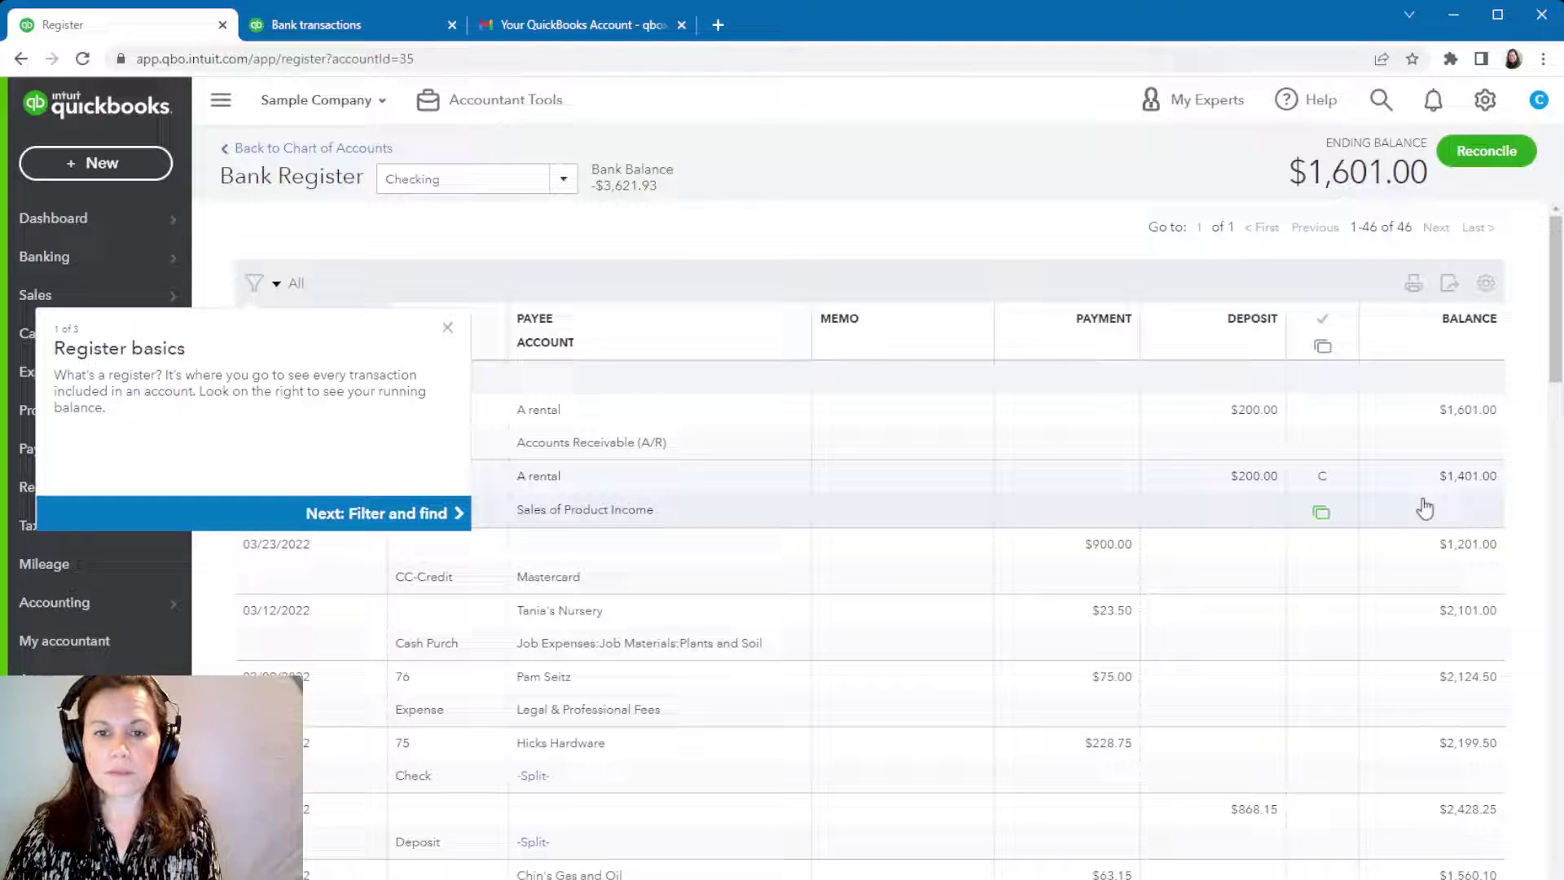
# Step: Close the 'Register basics' tour popup to reveal the two $200 A rental rows
pyautogui.click(448, 329)
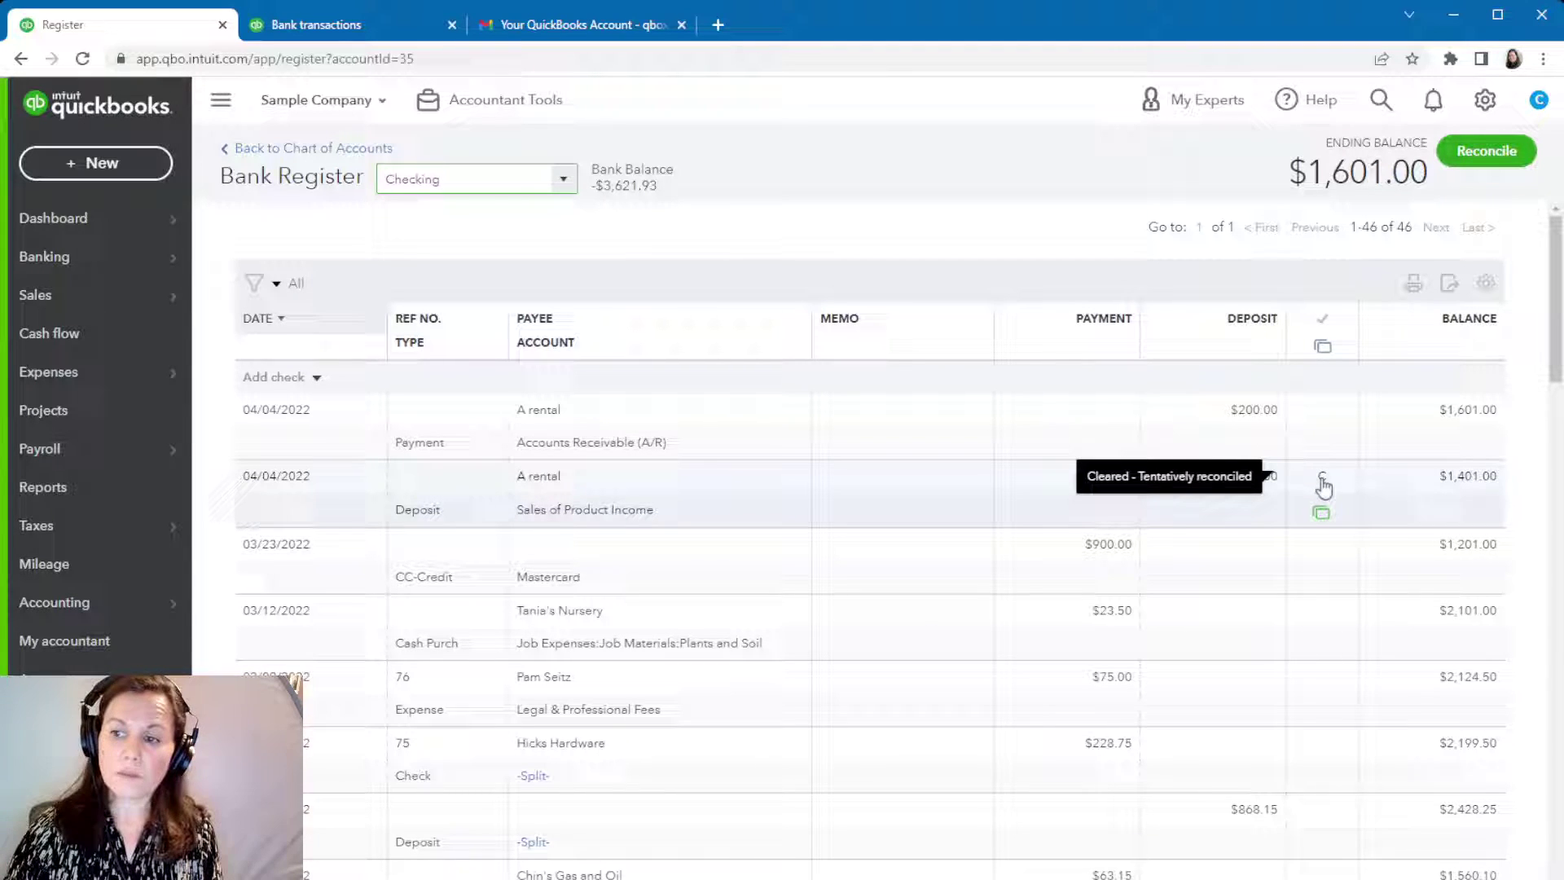
# Step: Open the cleared $200 Sales of Product Income deposit and show its online banking match
pyautogui.click(1323, 487)
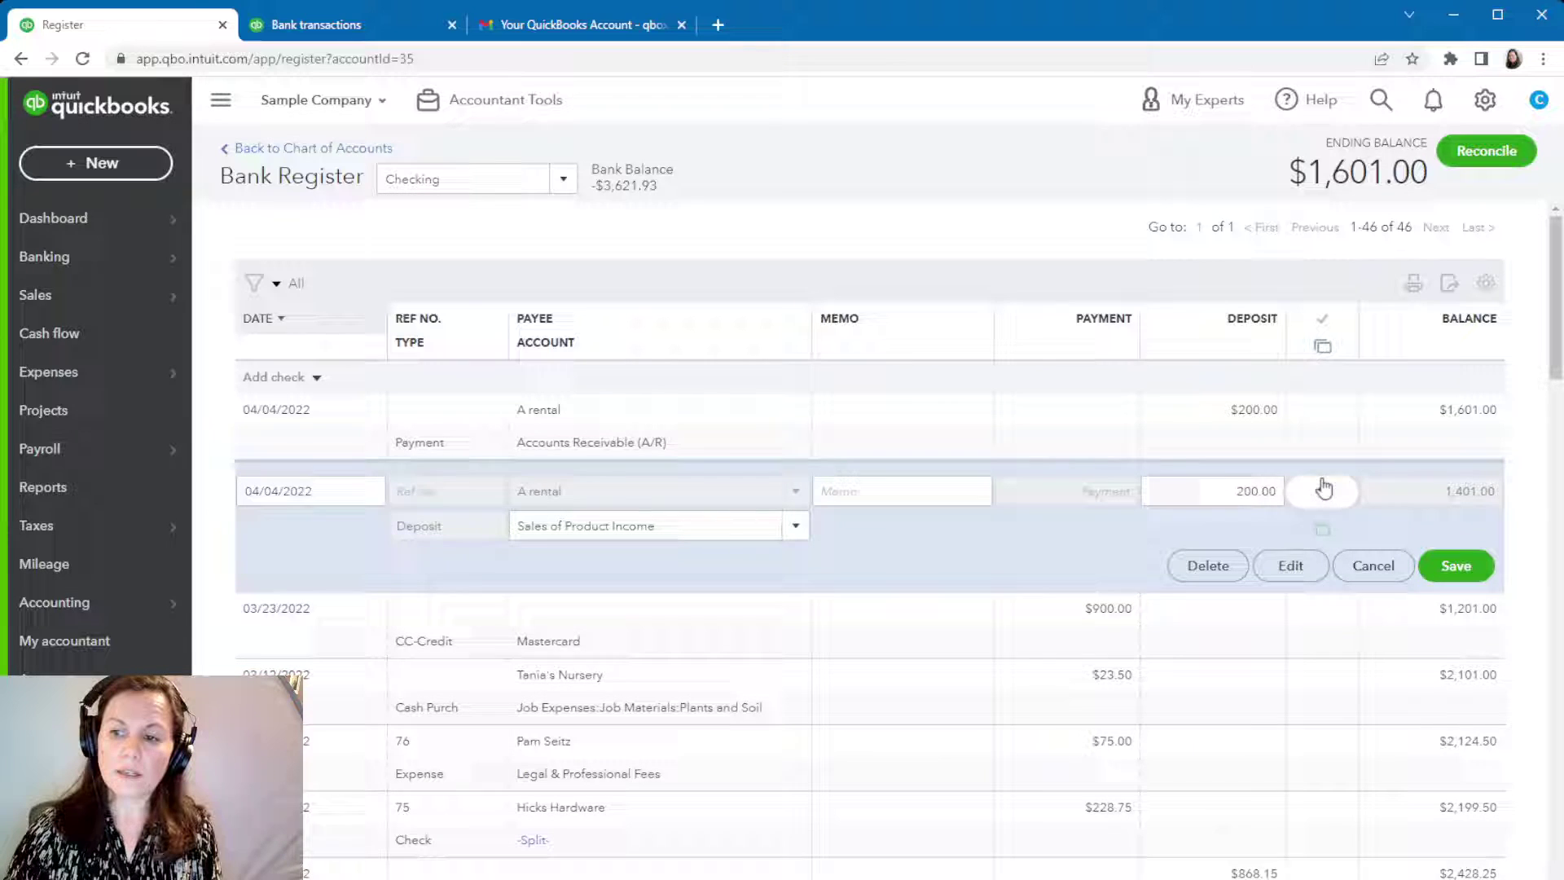
pyautogui.click(1293, 566)
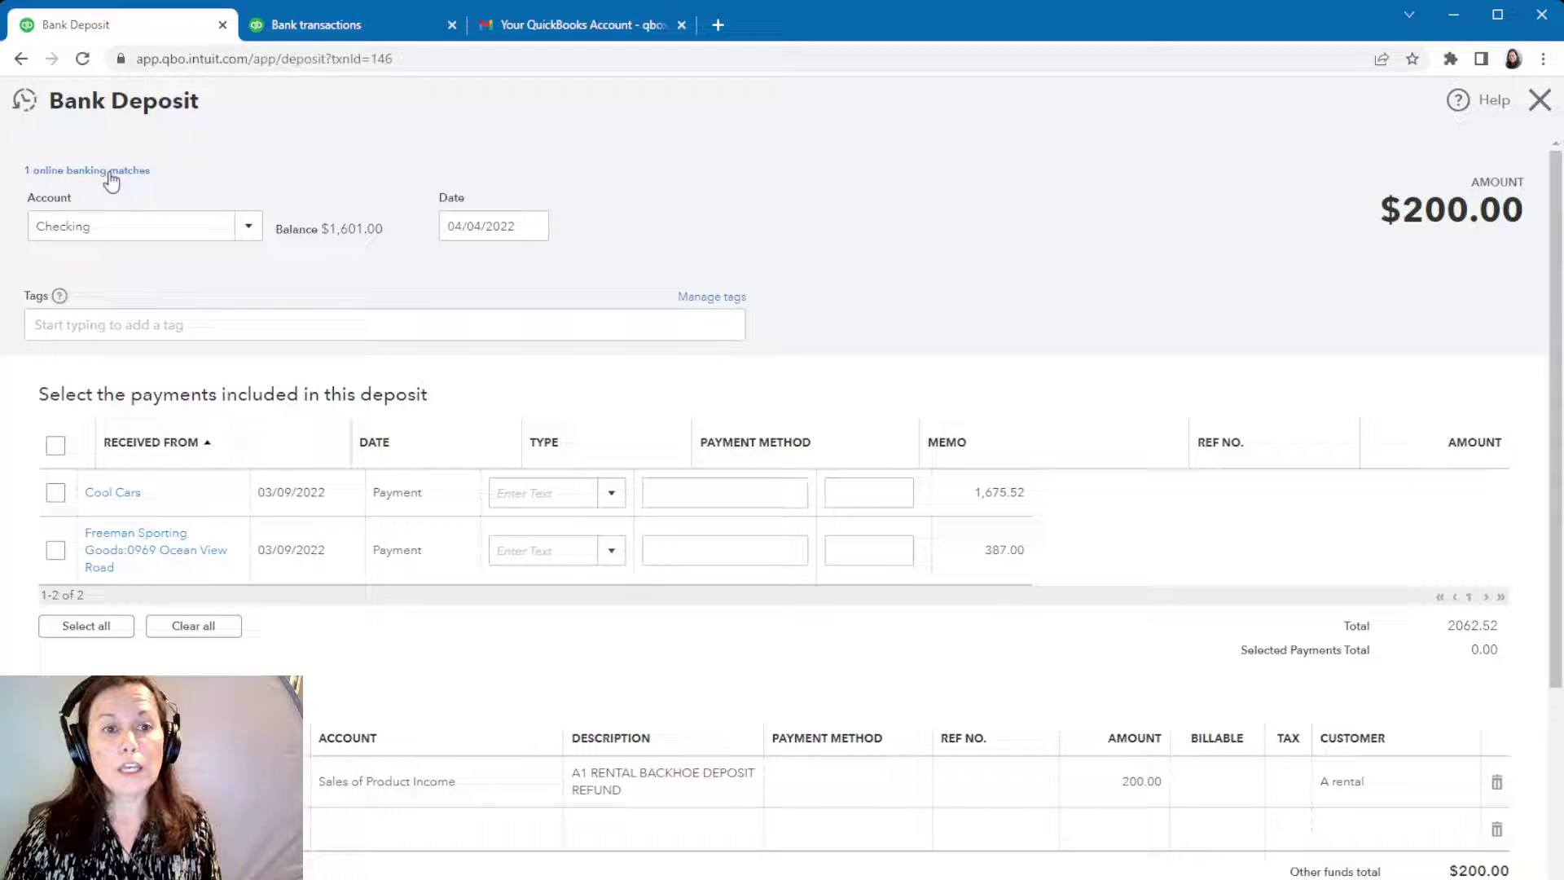
pyautogui.click(111, 175)
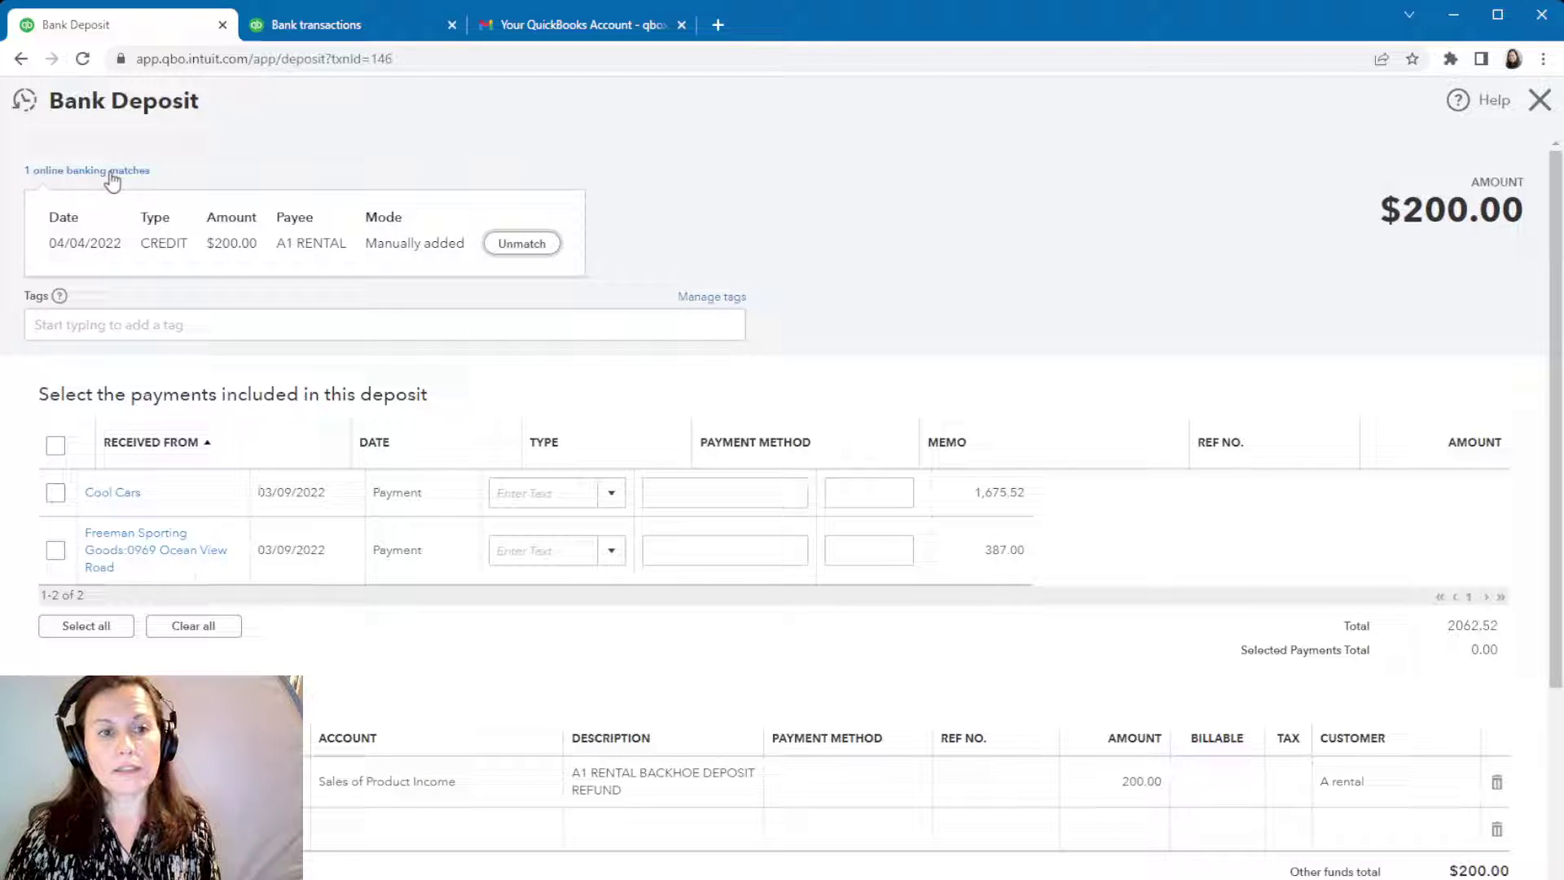
# Step: Unmatch the $200 Sales of Product Income deposit from the bank feed and delete it
pyautogui.click(523, 244)
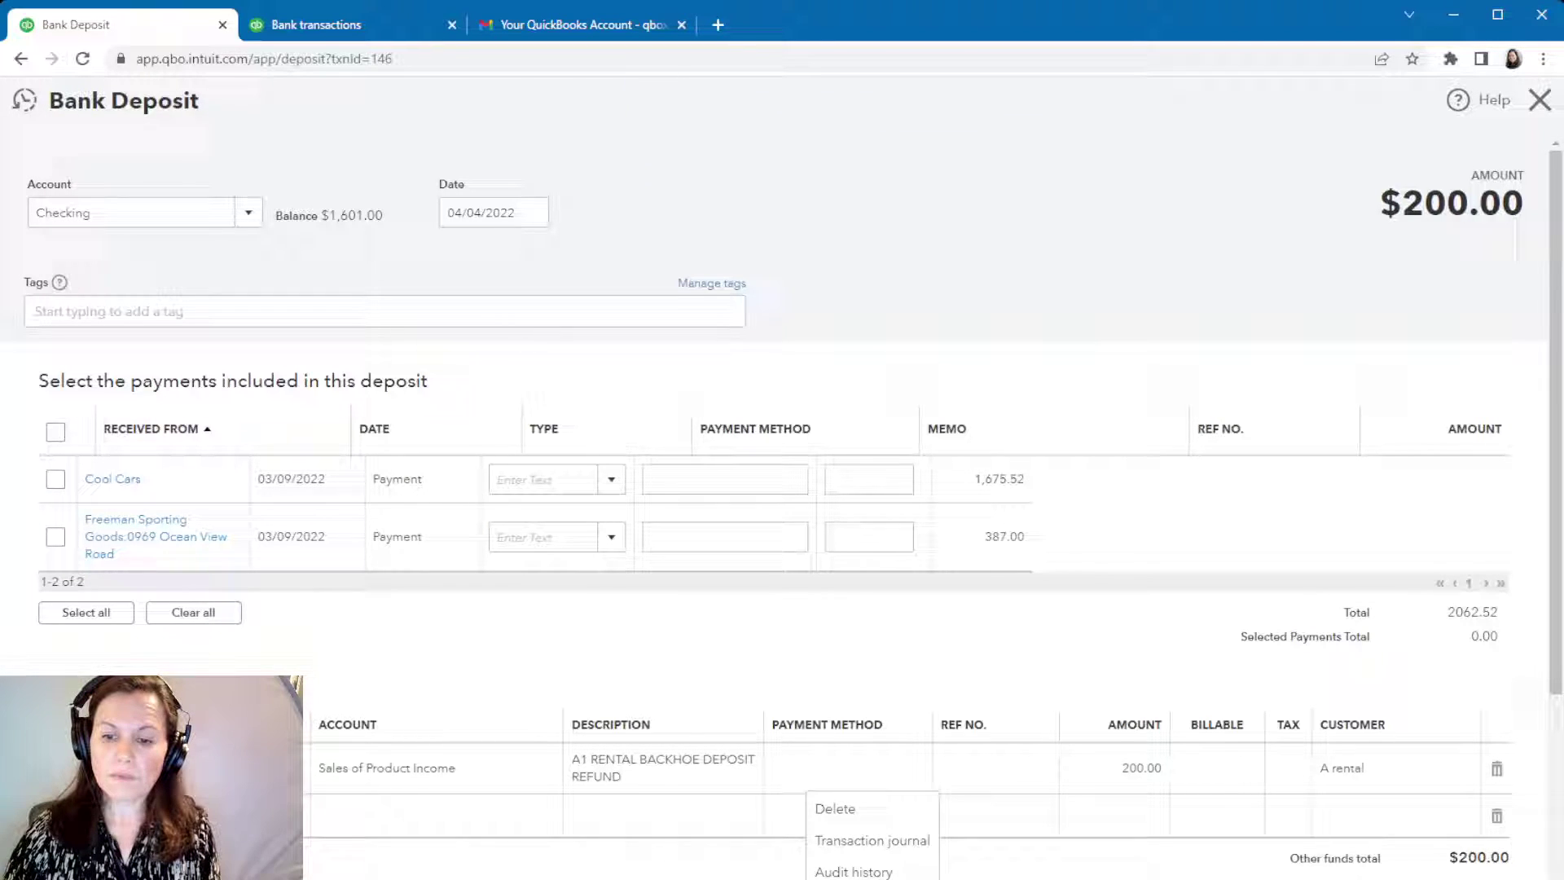
pyautogui.click(887, 807)
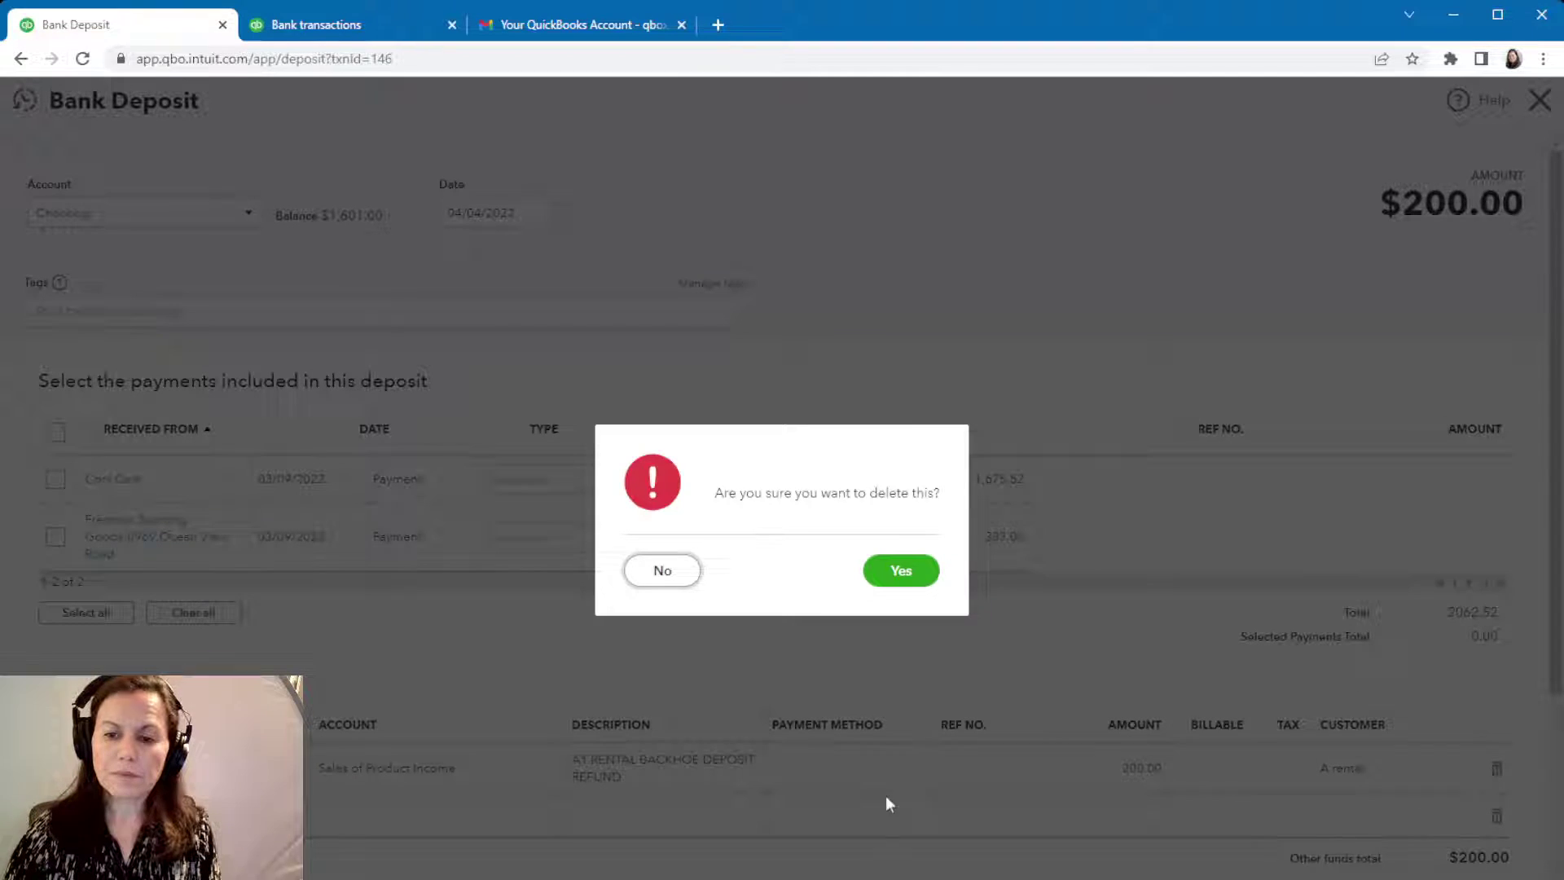
pyautogui.click(901, 571)
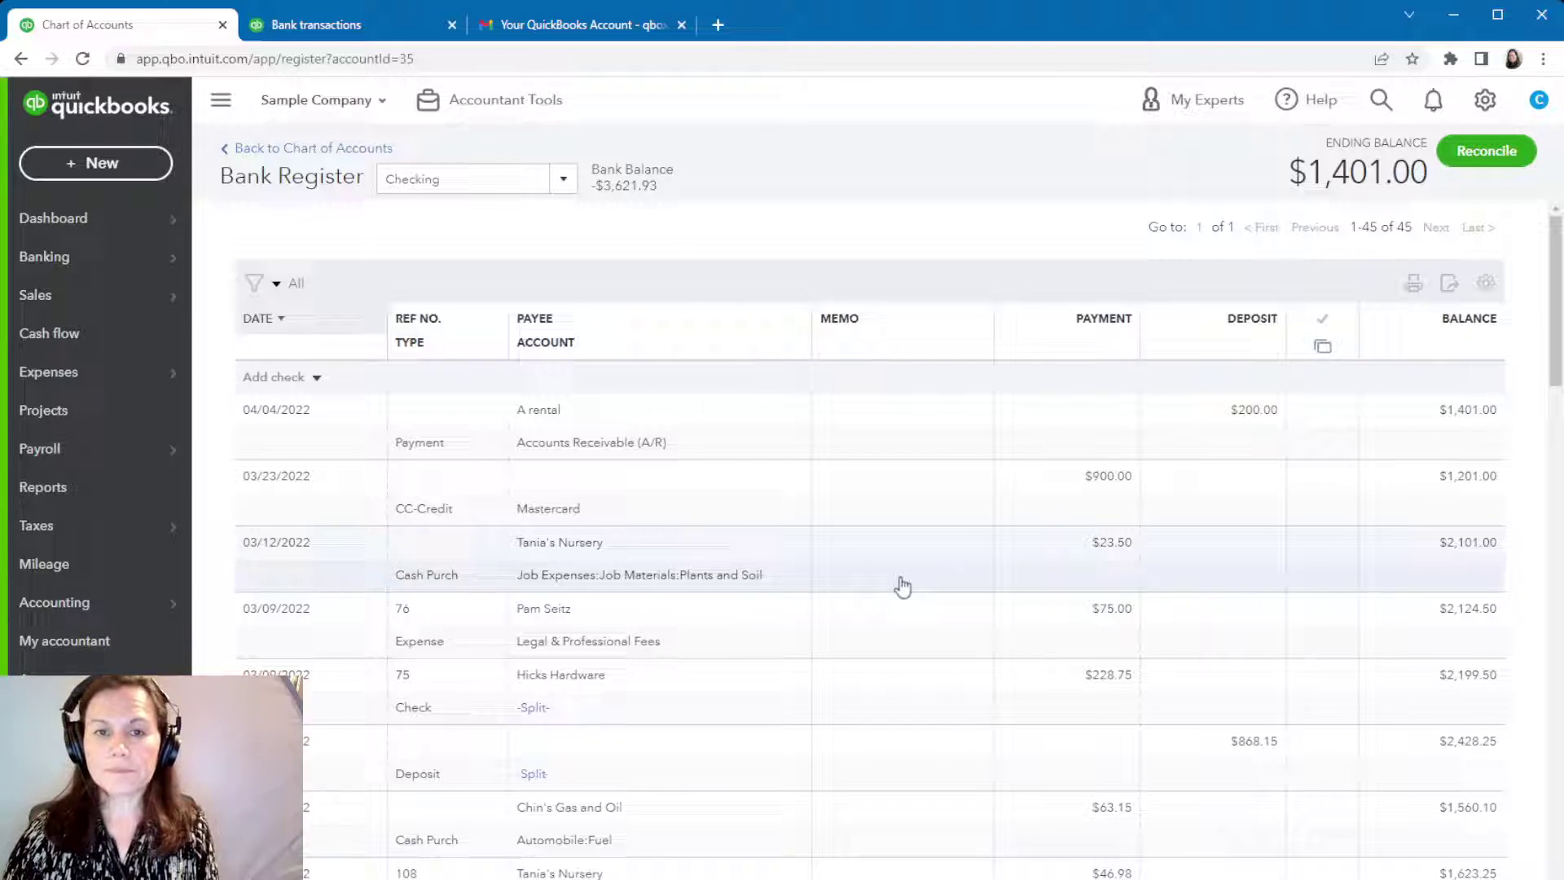
# Step: Return to the bank feed and expand the $200 A Rental row marked '1 match found'
pyautogui.moveTo(28, 255)
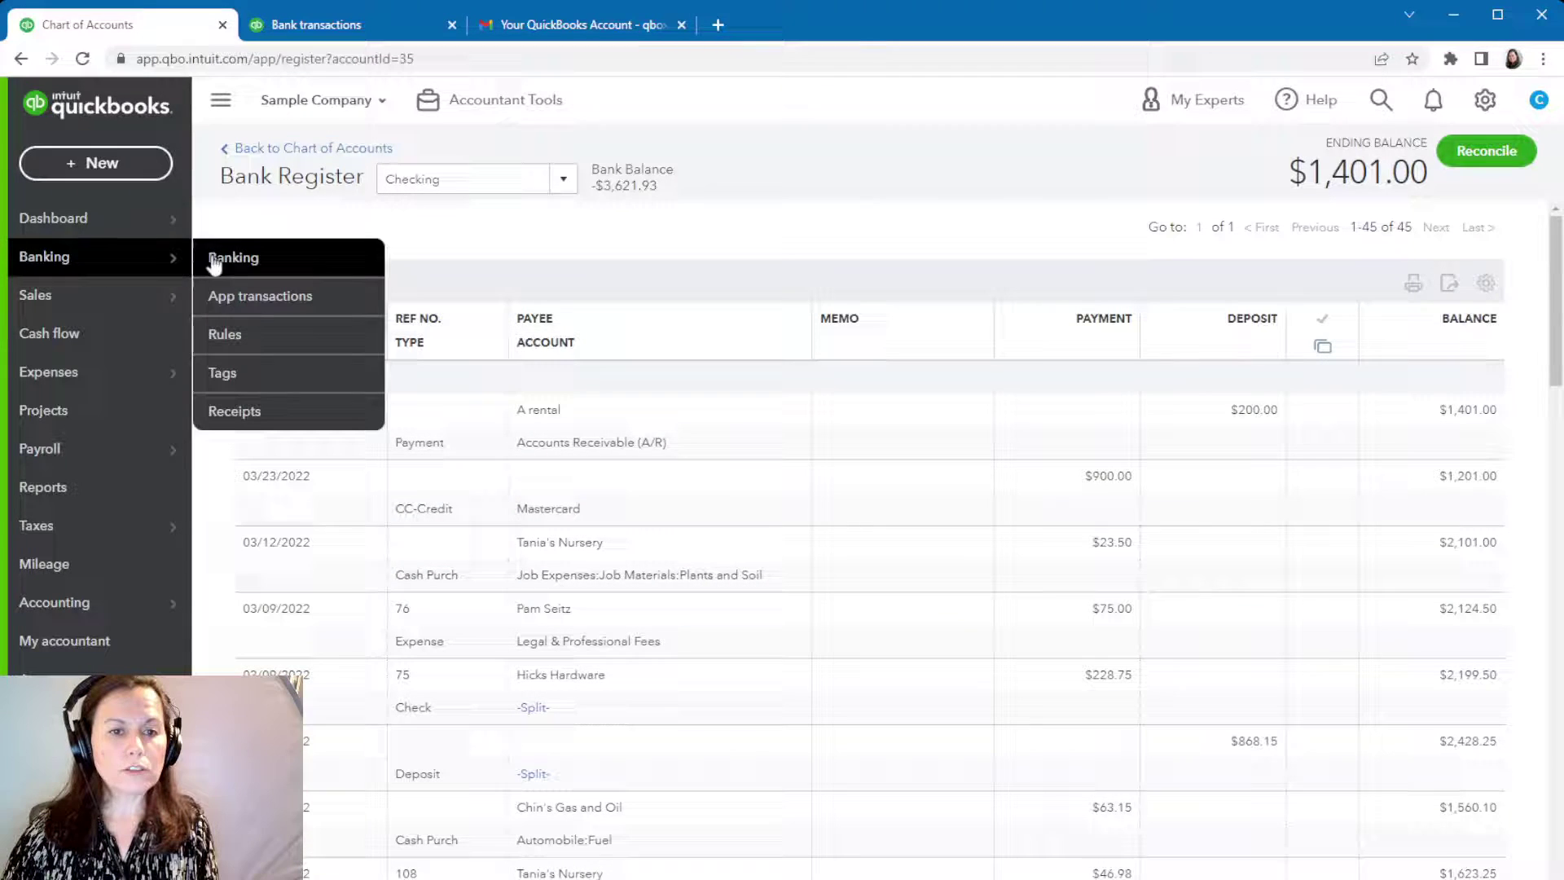
pyautogui.click(251, 265)
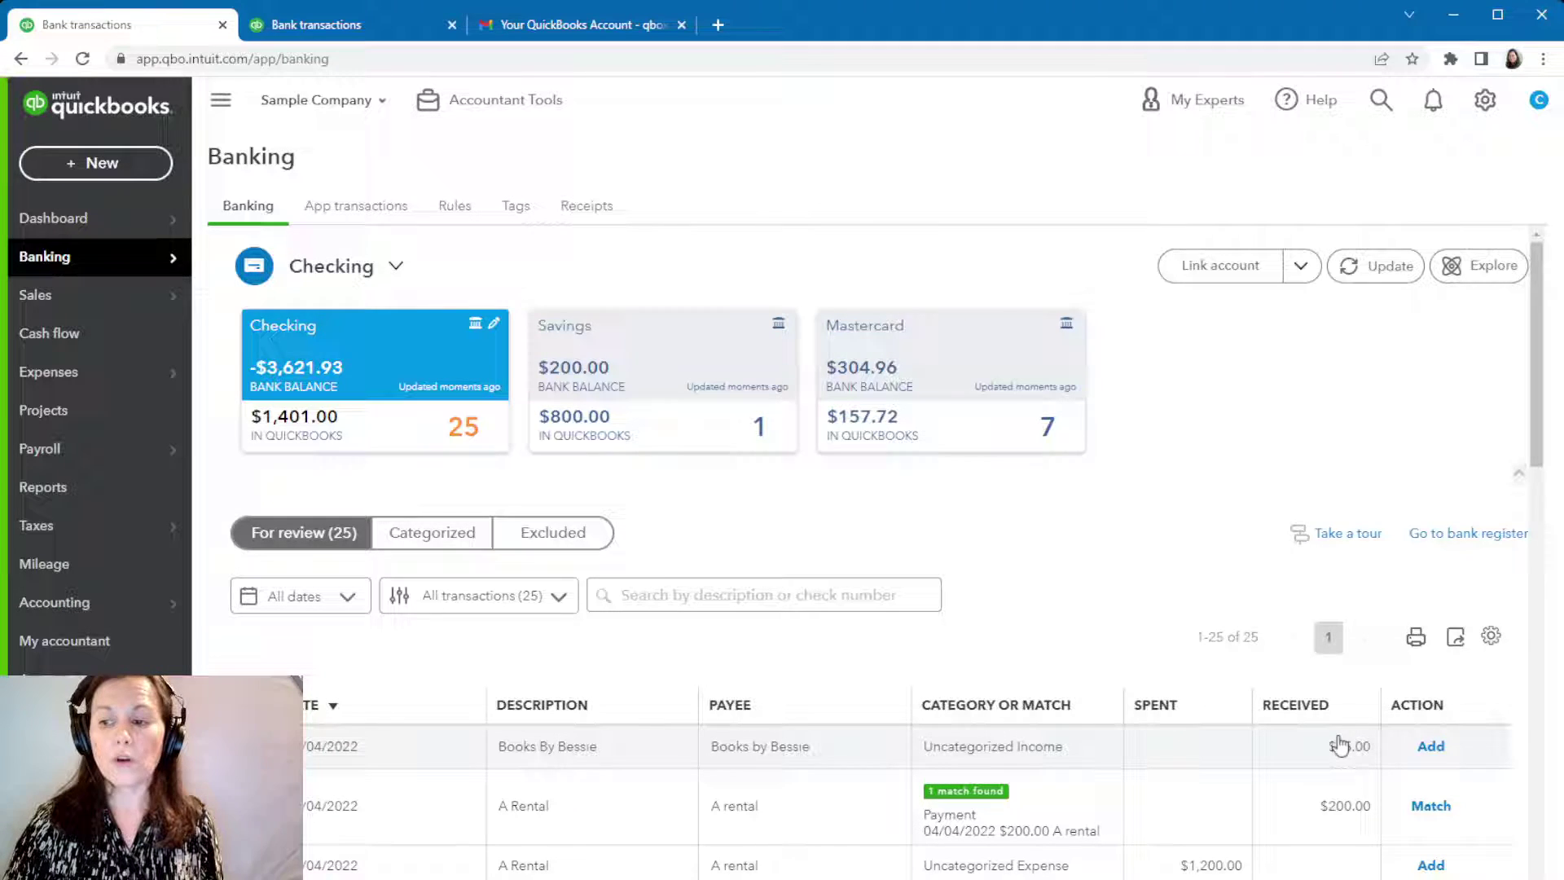
pyautogui.click(1340, 804)
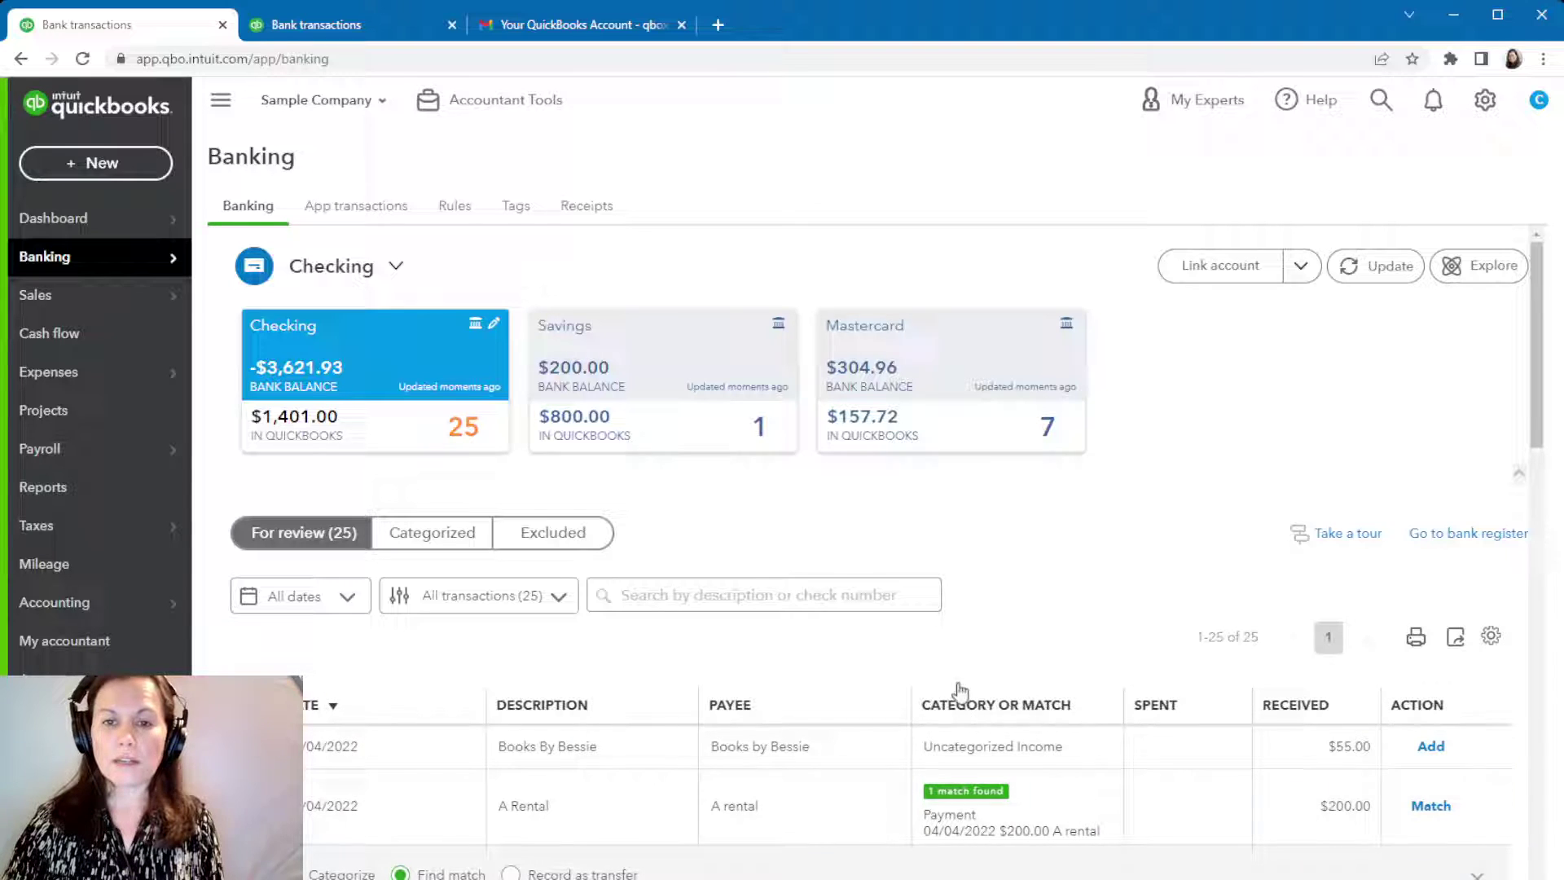
pyautogui.scroll(-2, 965, 652)
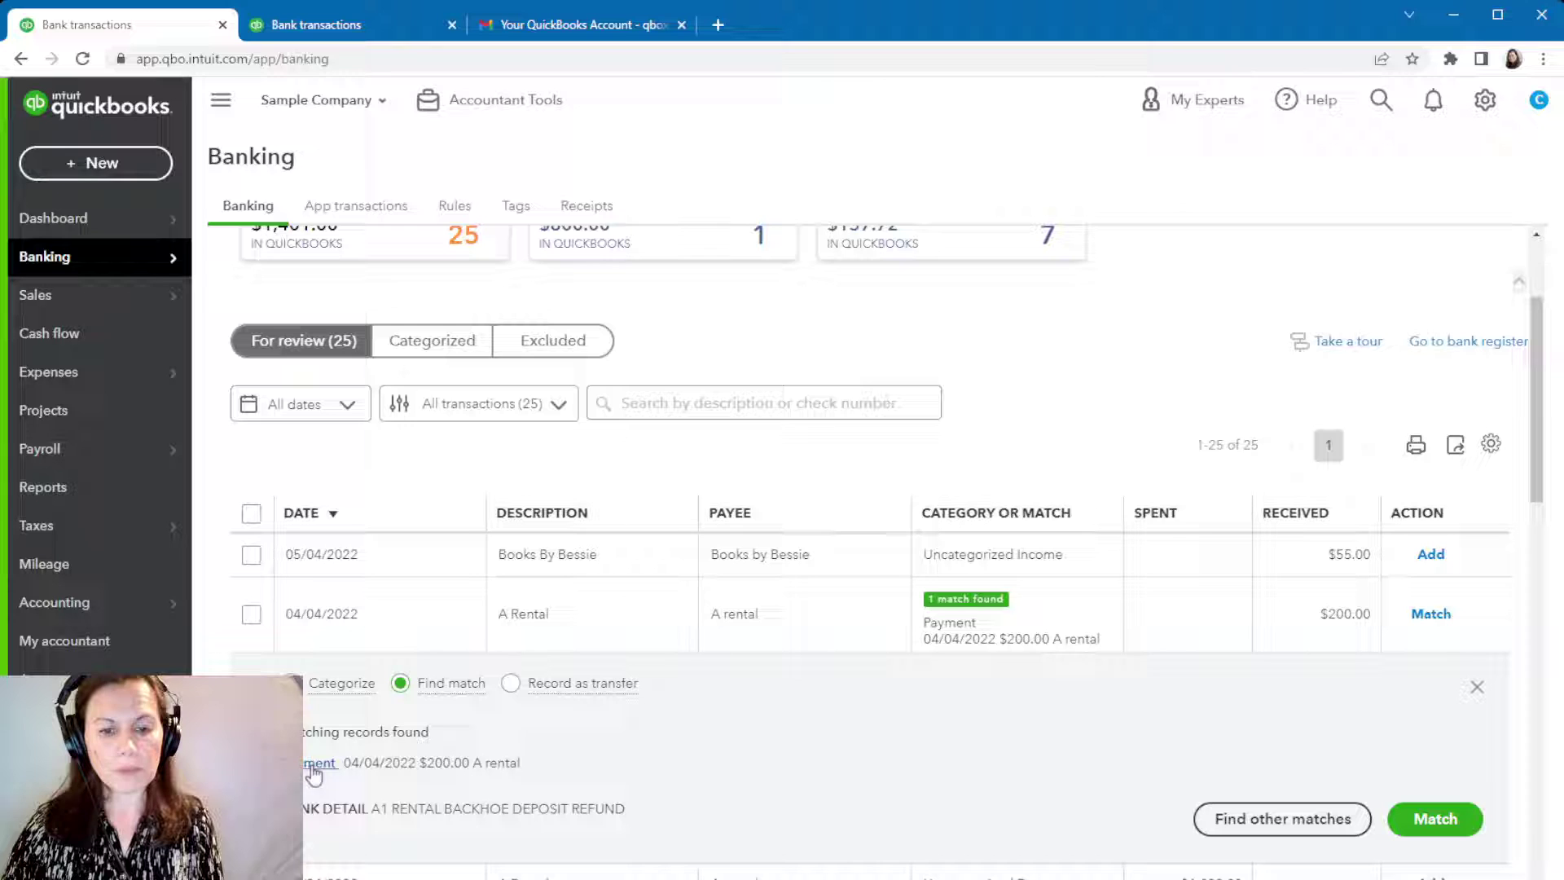
# Step: Open the matched A rental payment and switch its deposit account to Undeposited Funds
pyautogui.click(316, 765)
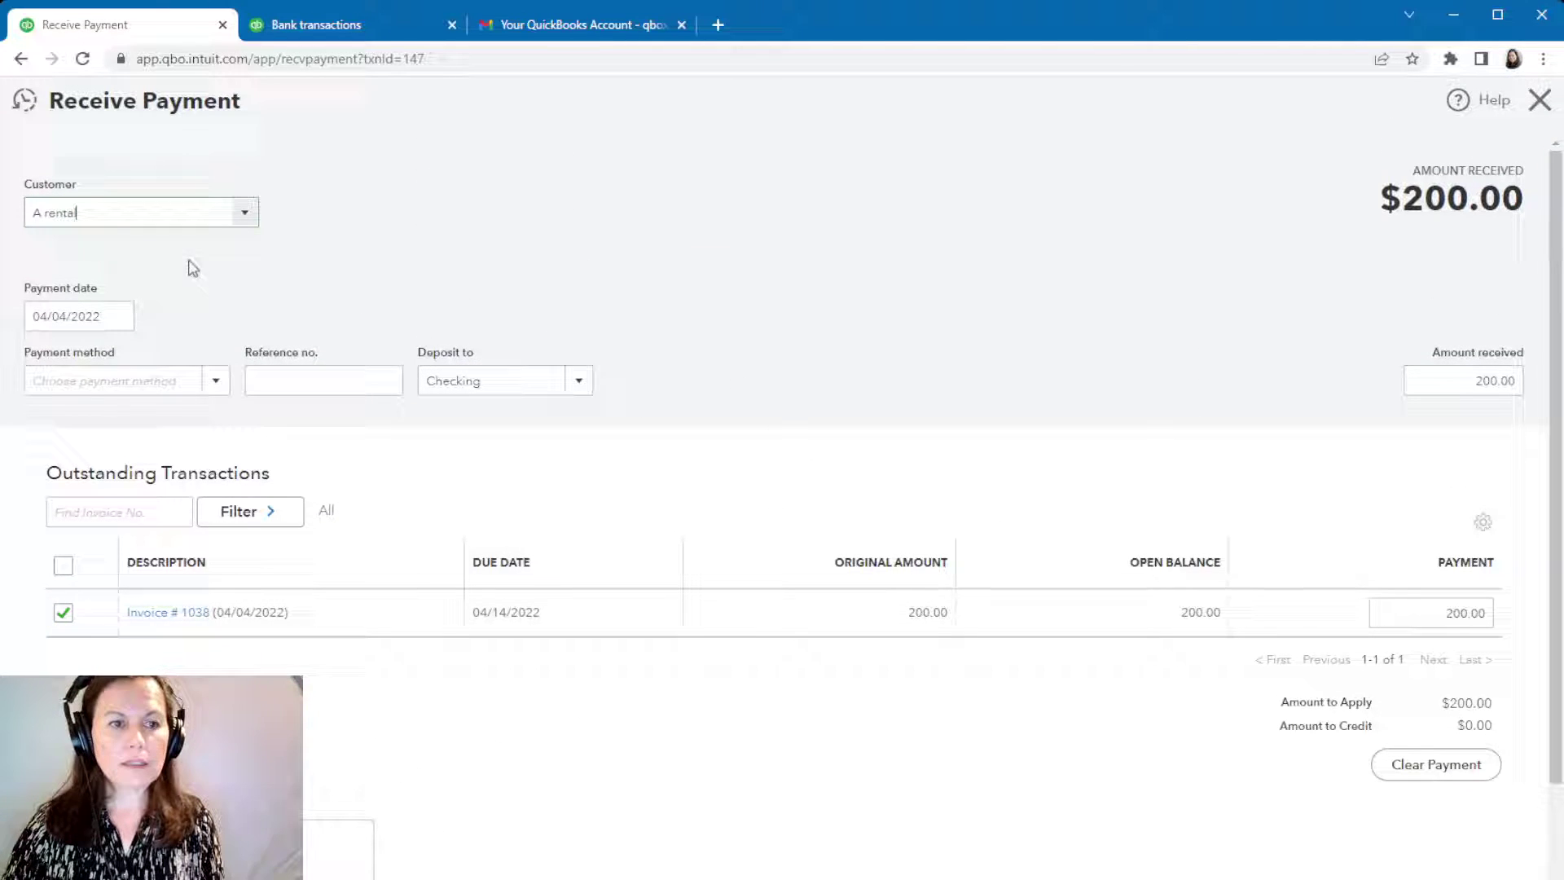
pyautogui.click(575, 391)
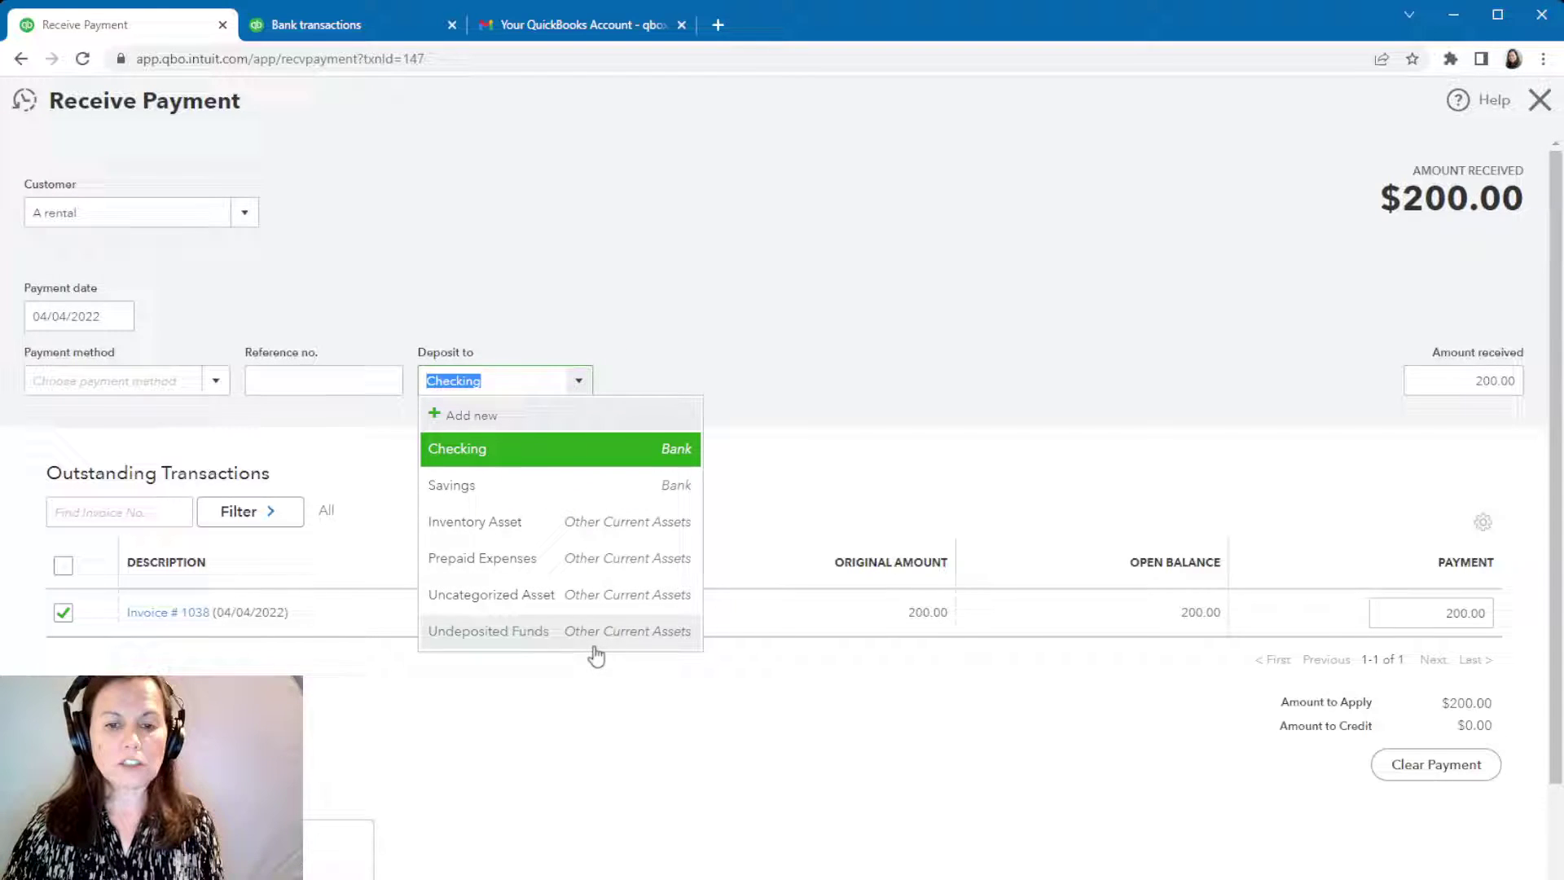
pyautogui.click(526, 631)
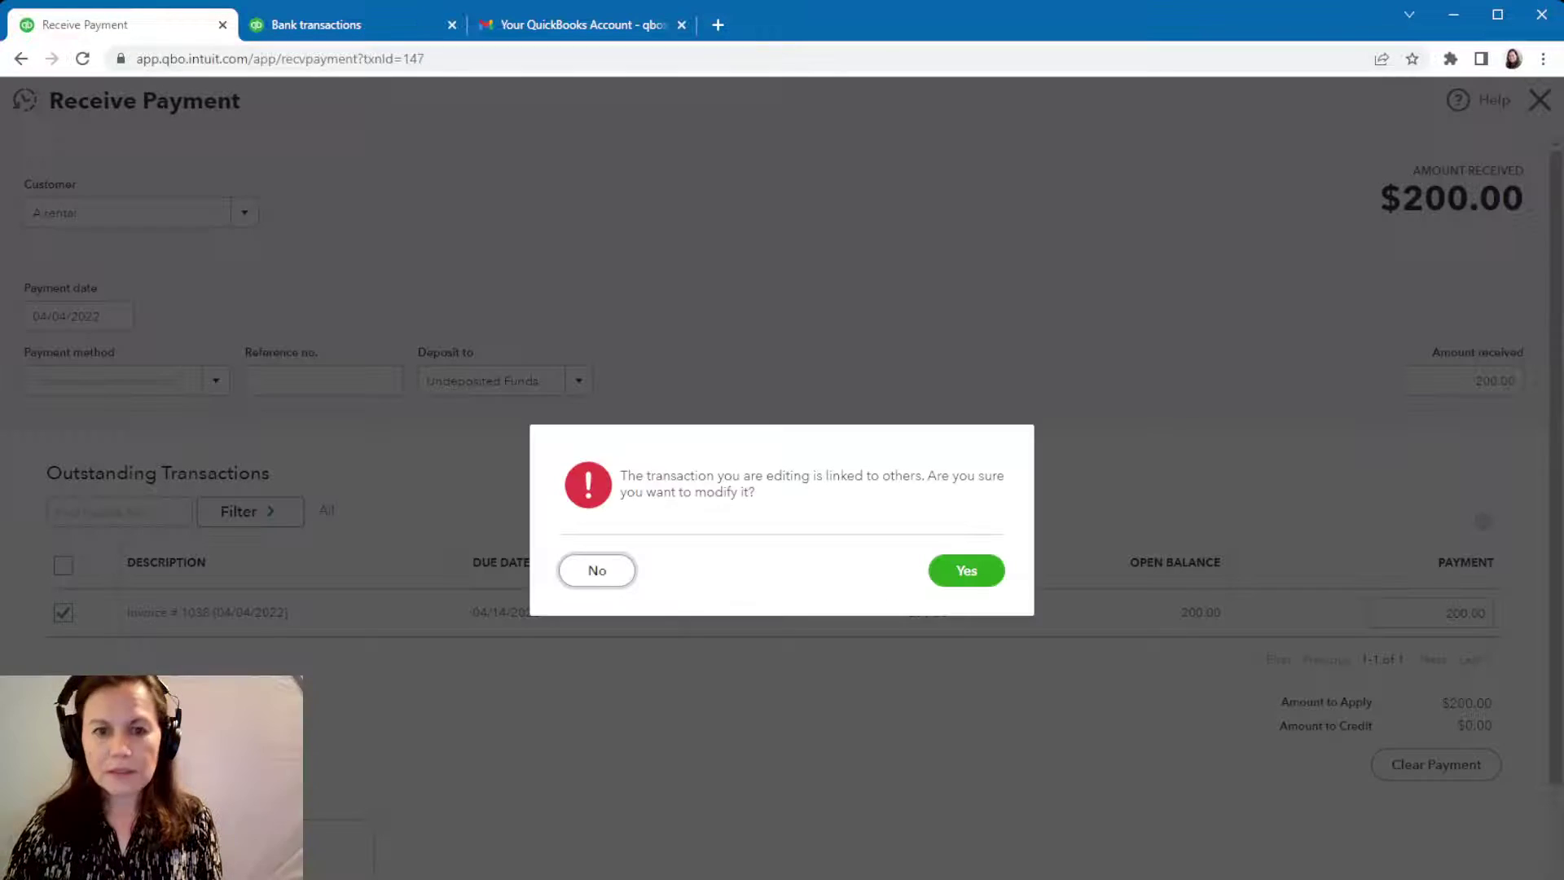
# Step: Confirm the change to the linked payment so it stays in Undeposited Funds
pyautogui.click(970, 573)
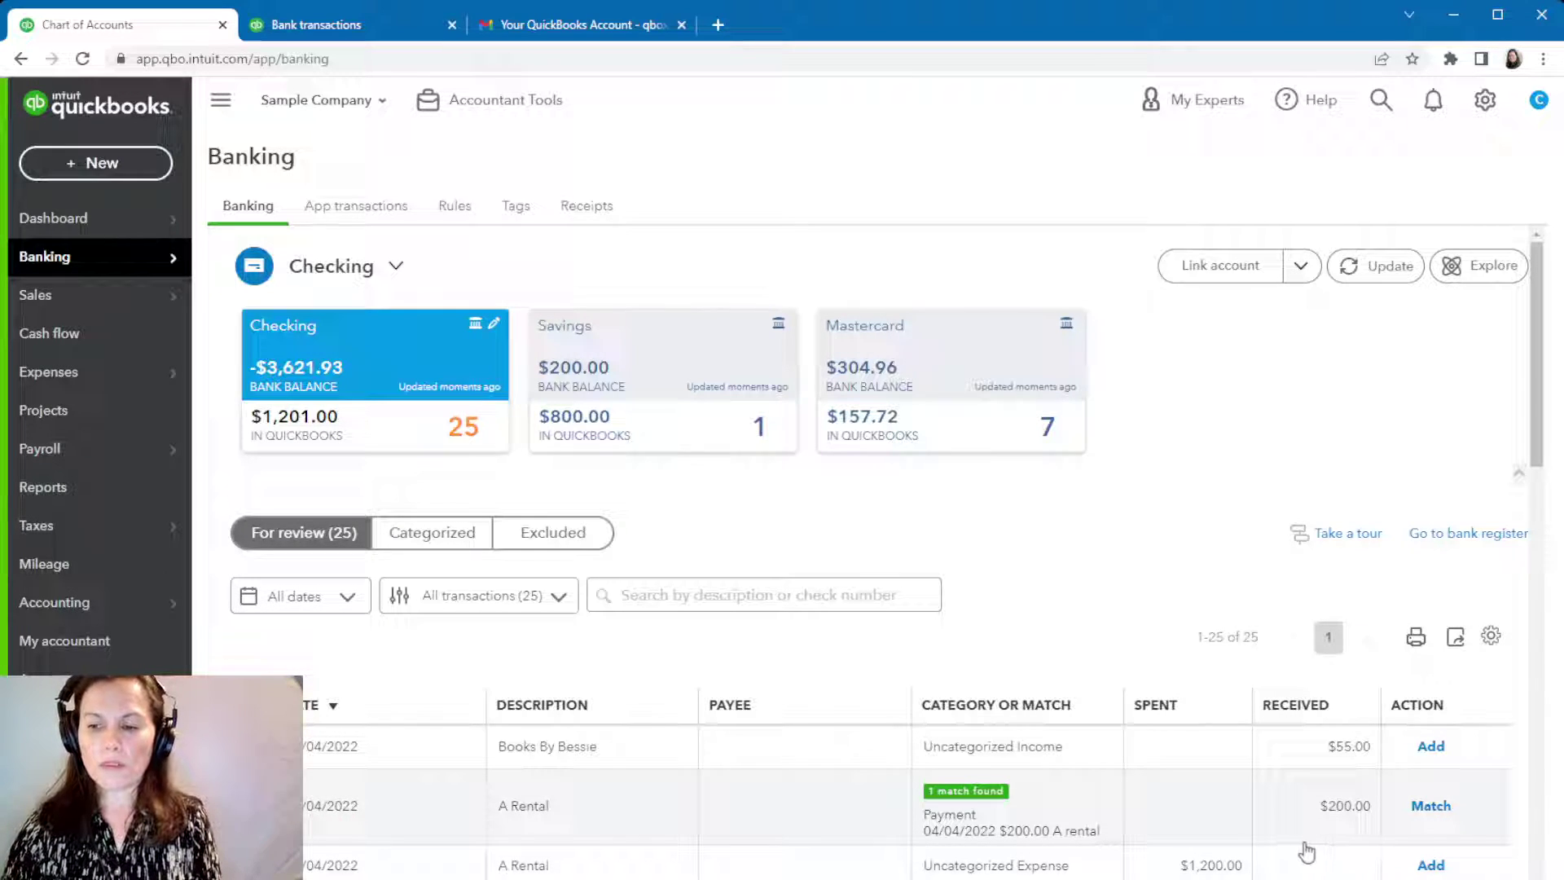
# Step: Create a bank deposit to Checking holding the $200 A rental payment from 04/04/2022
pyautogui.click(76, 168)
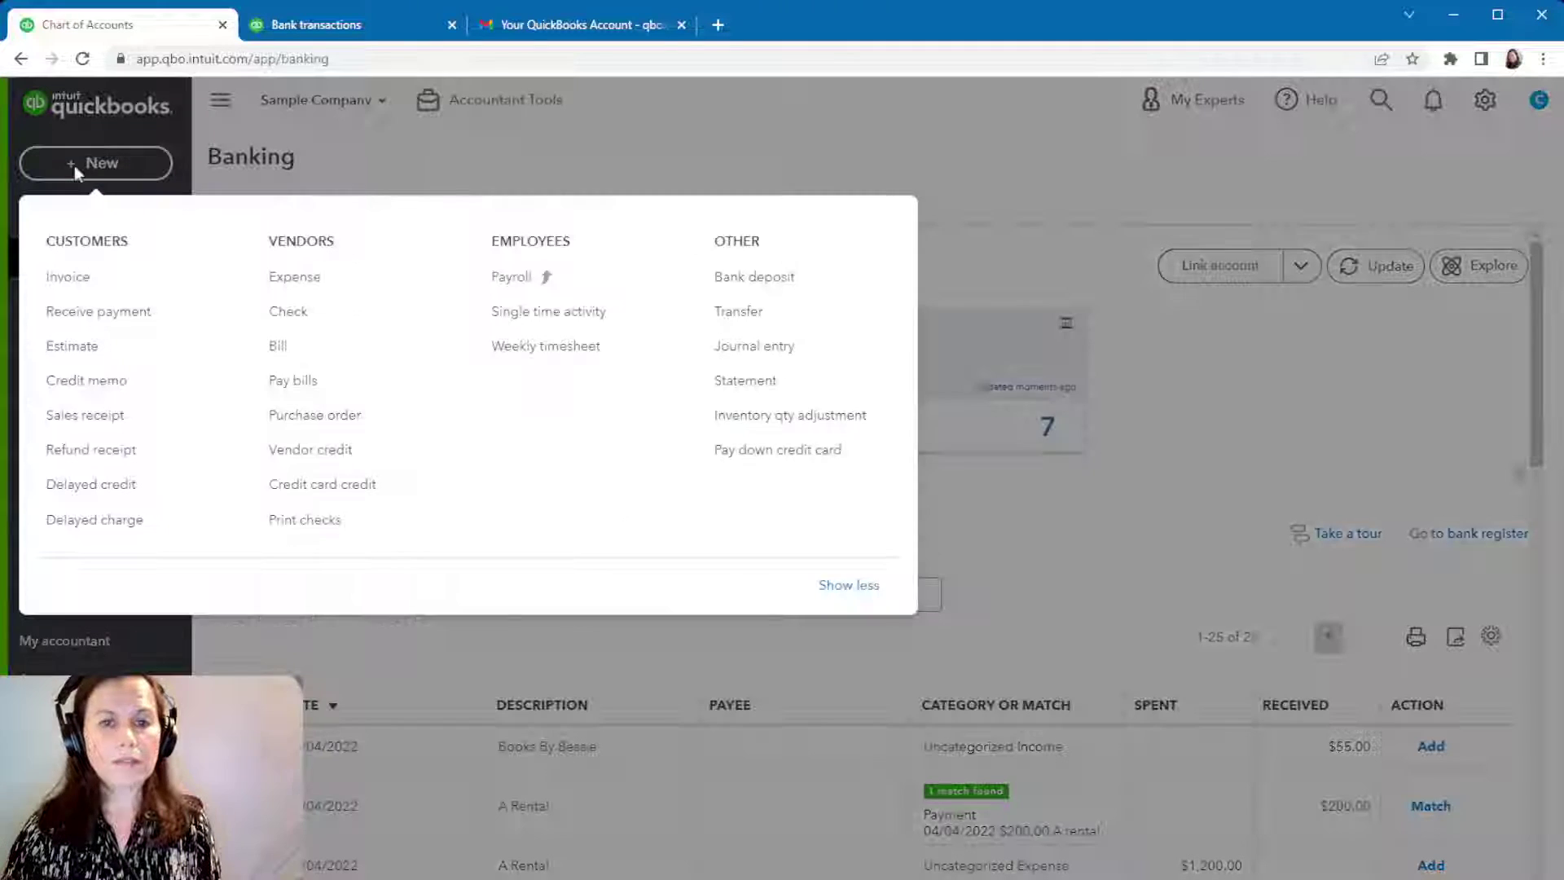
pyautogui.click(755, 279)
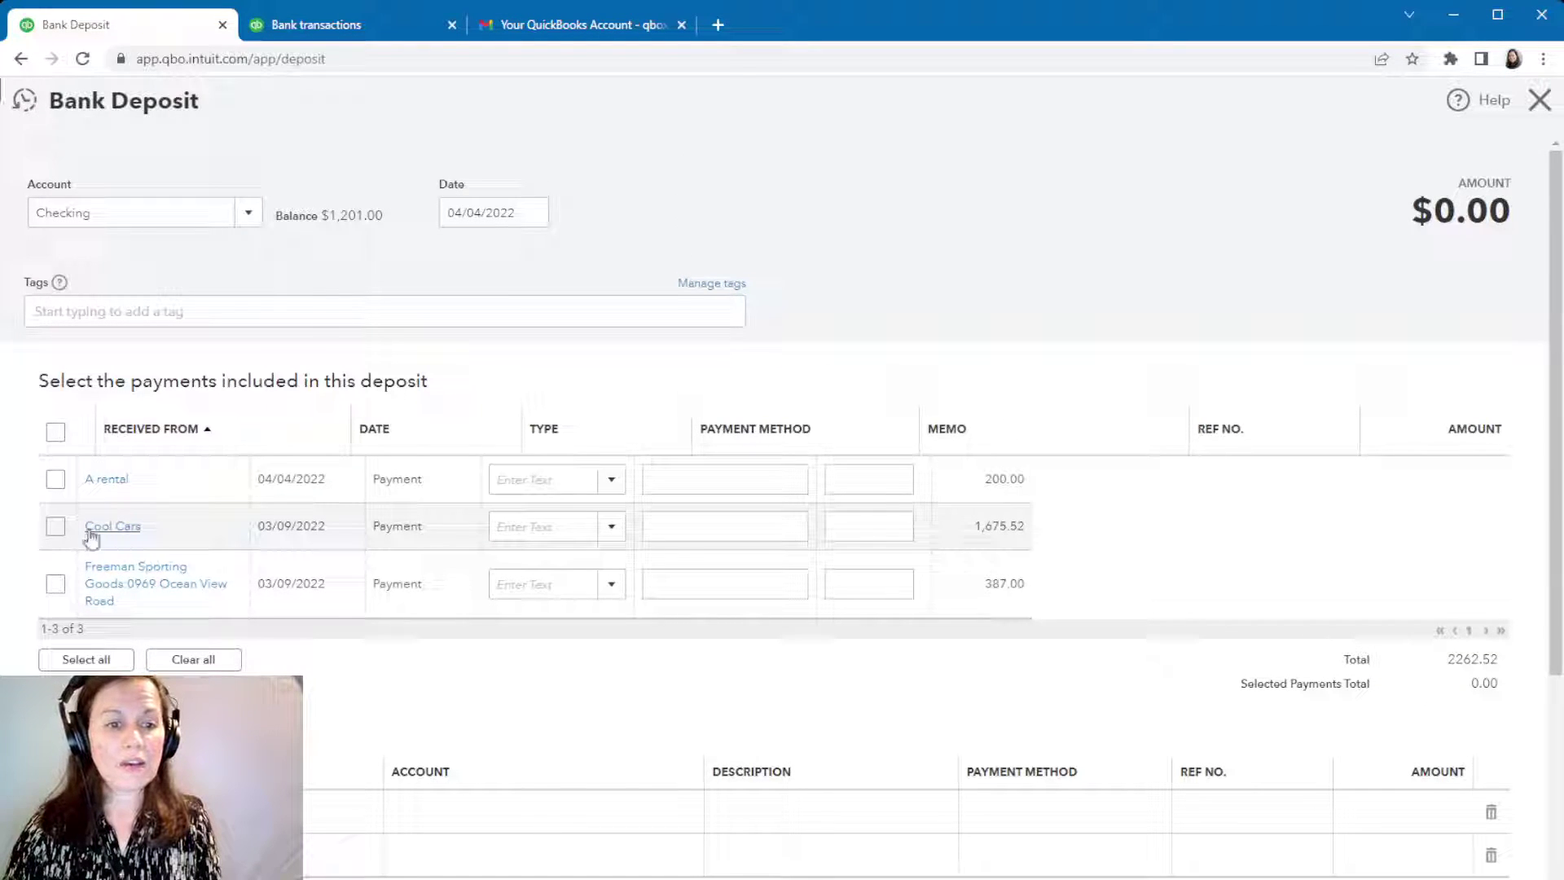
pyautogui.click(56, 480)
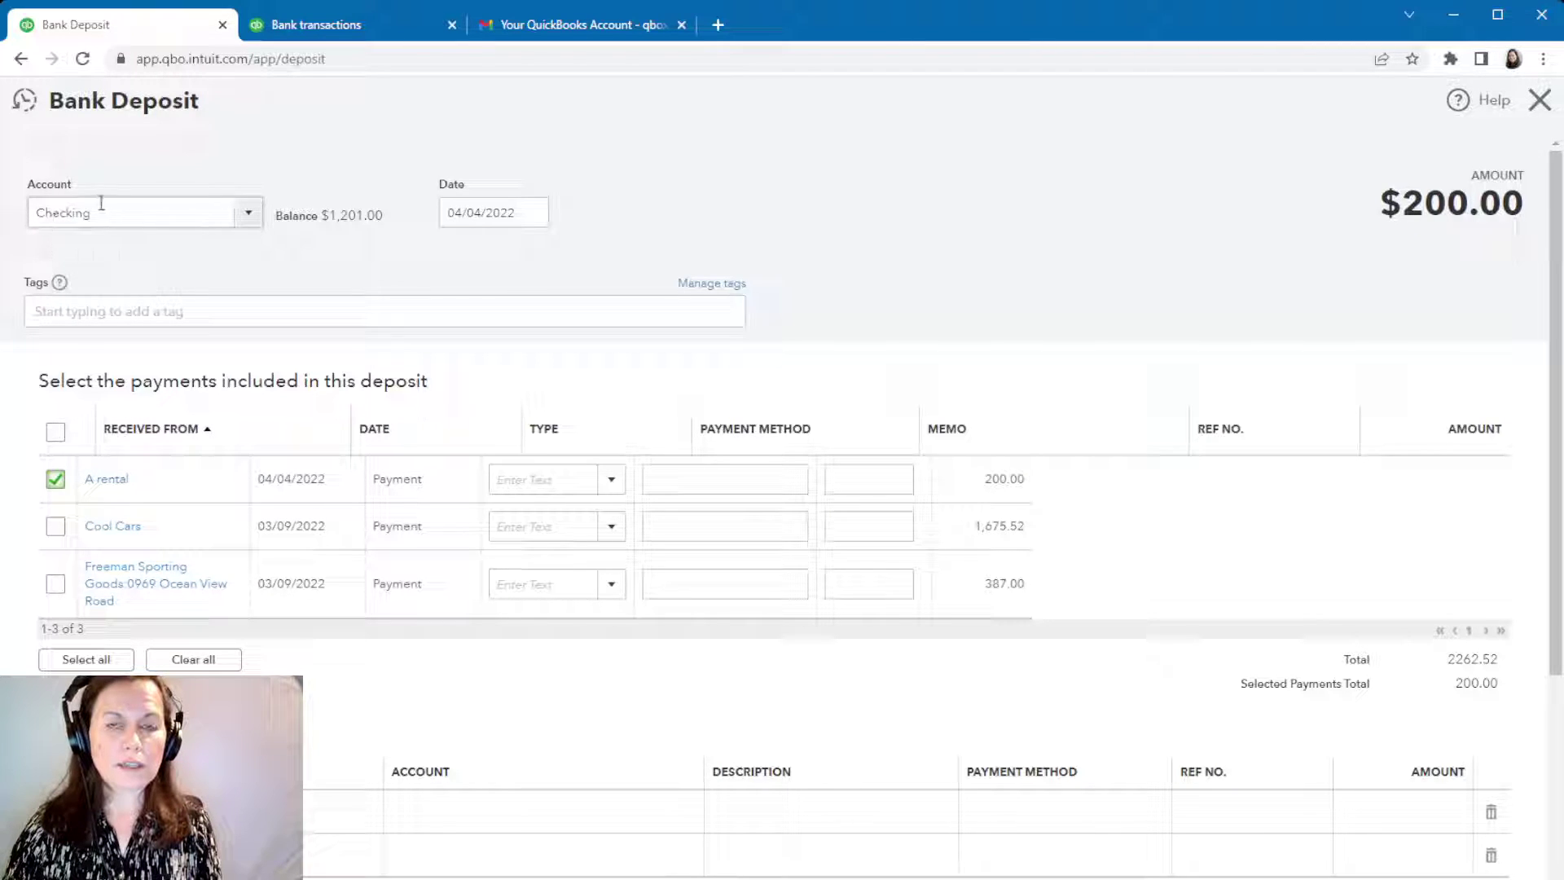
pyautogui.click(248, 216)
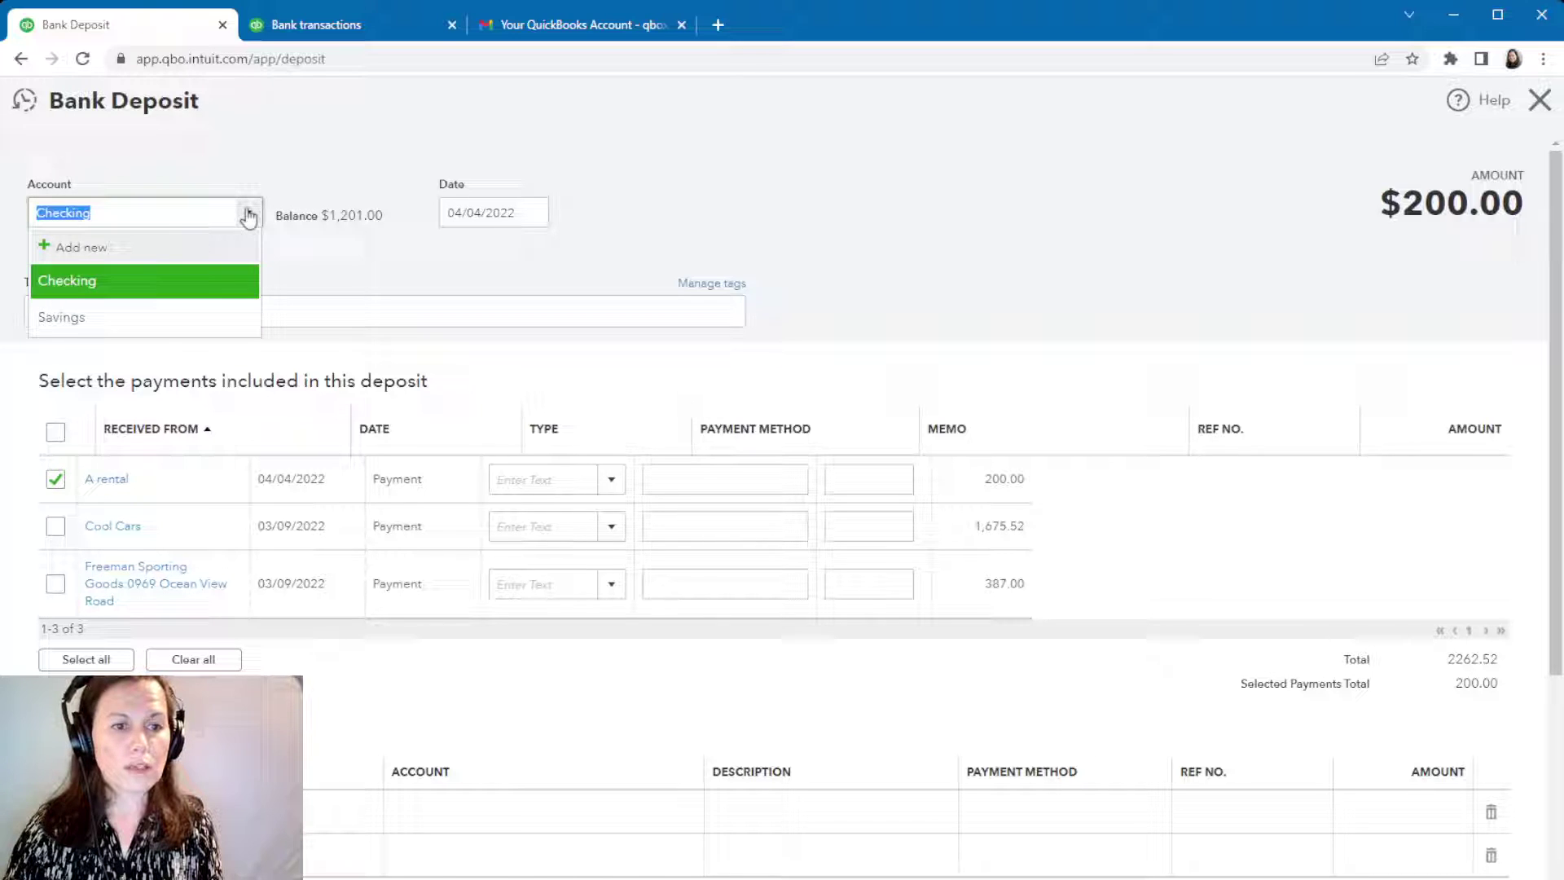
pyautogui.click(187, 280)
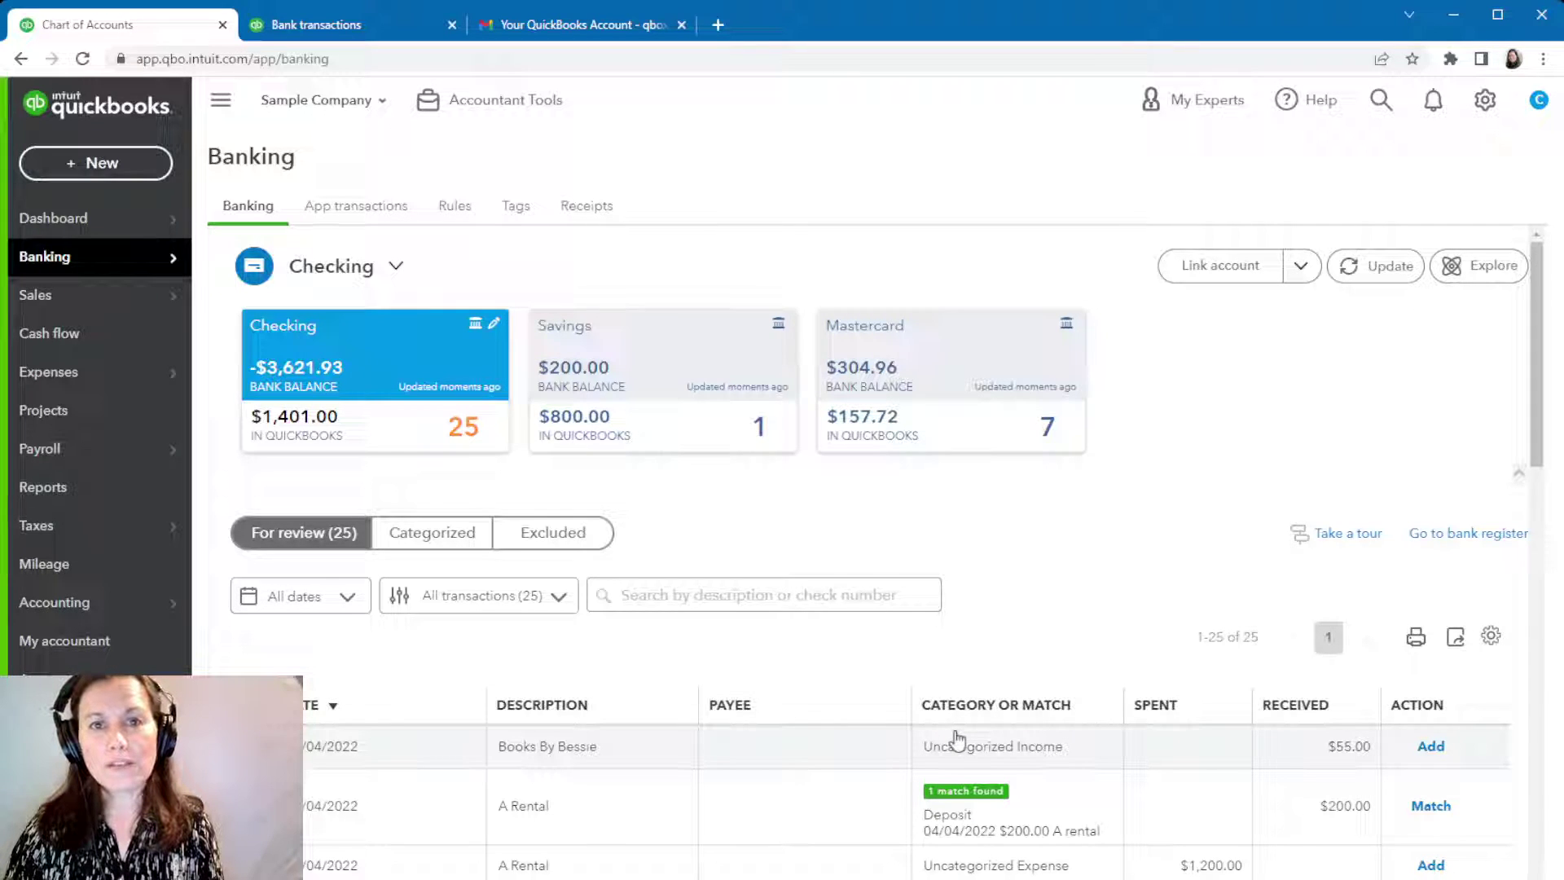
# Step: Match the $200 A Rental feed entry to the existing $200 deposit
pyautogui.click(1431, 807)
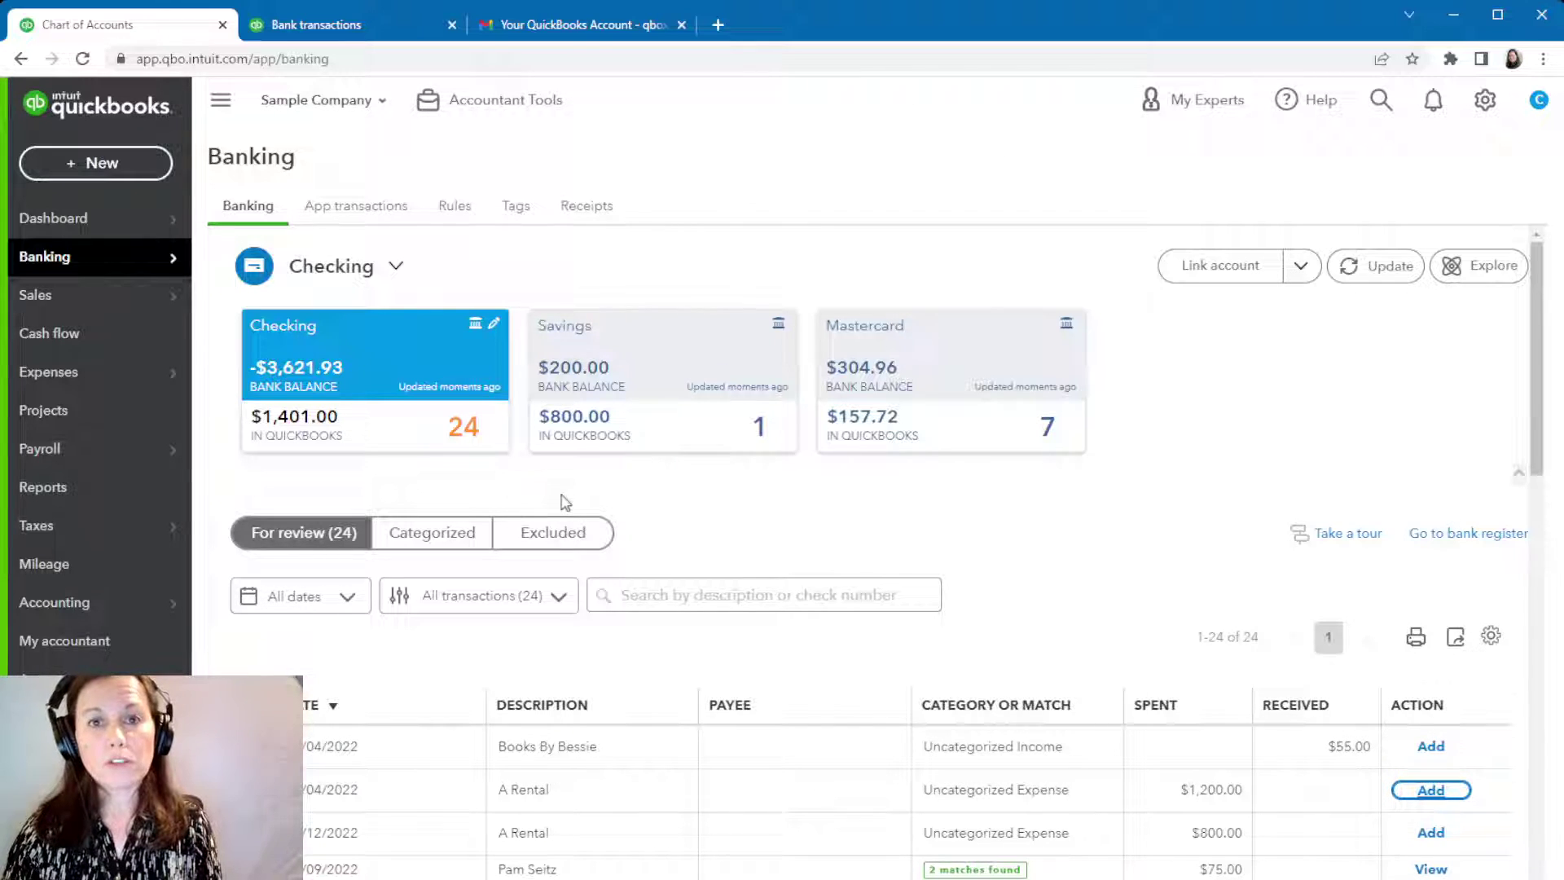
pyautogui.moveTo(60, 619)
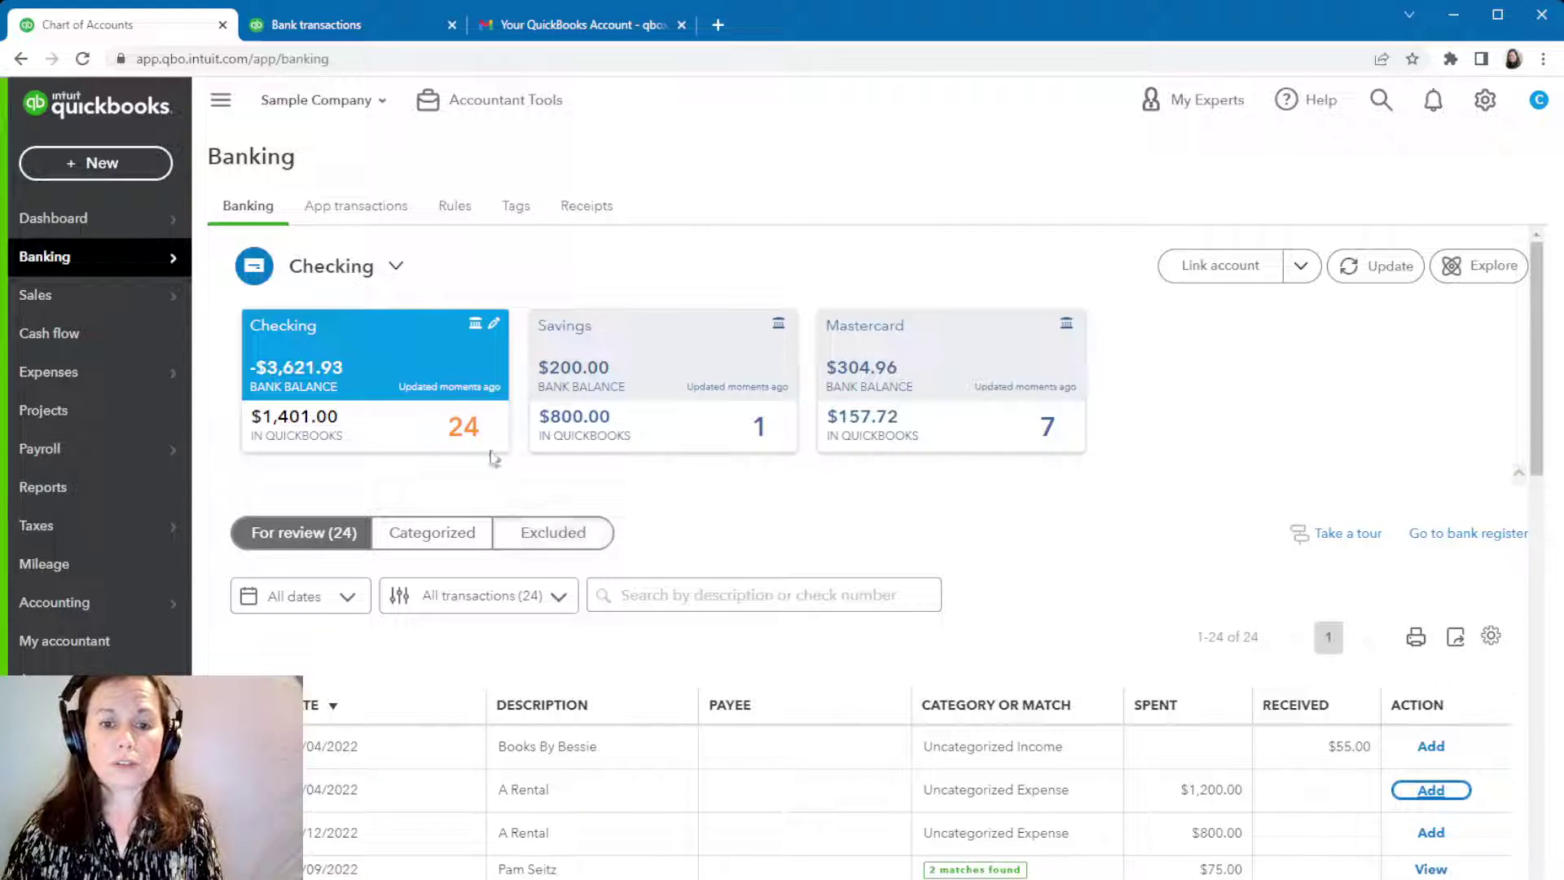
# Step: Open the Checking register, dismiss the tour, and check the single cleared $200 A rental deposit
pyautogui.click(1468, 535)
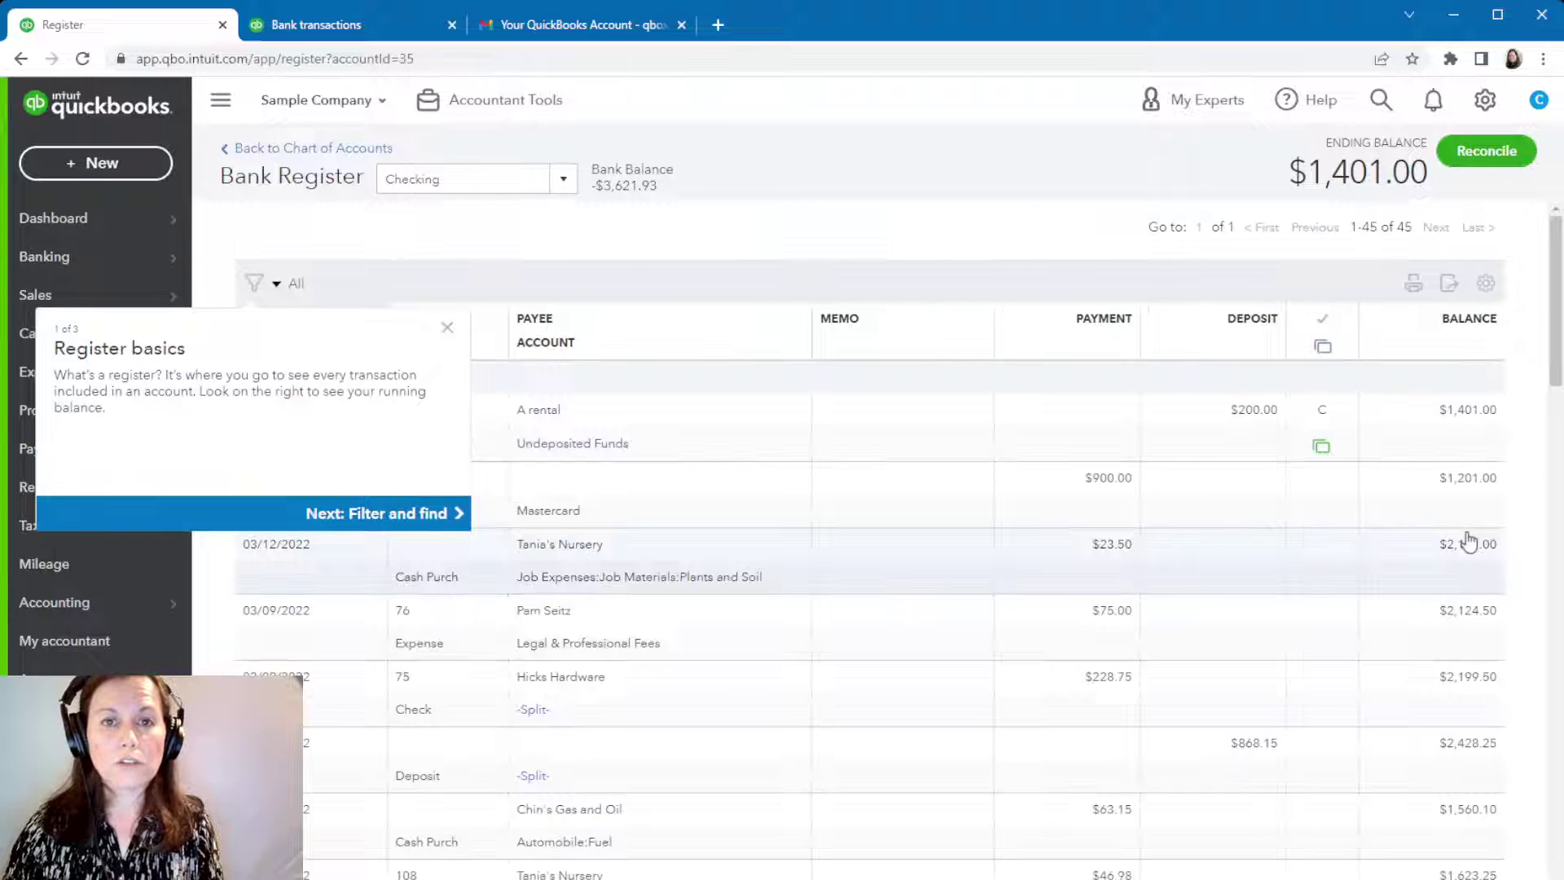
pyautogui.click(445, 329)
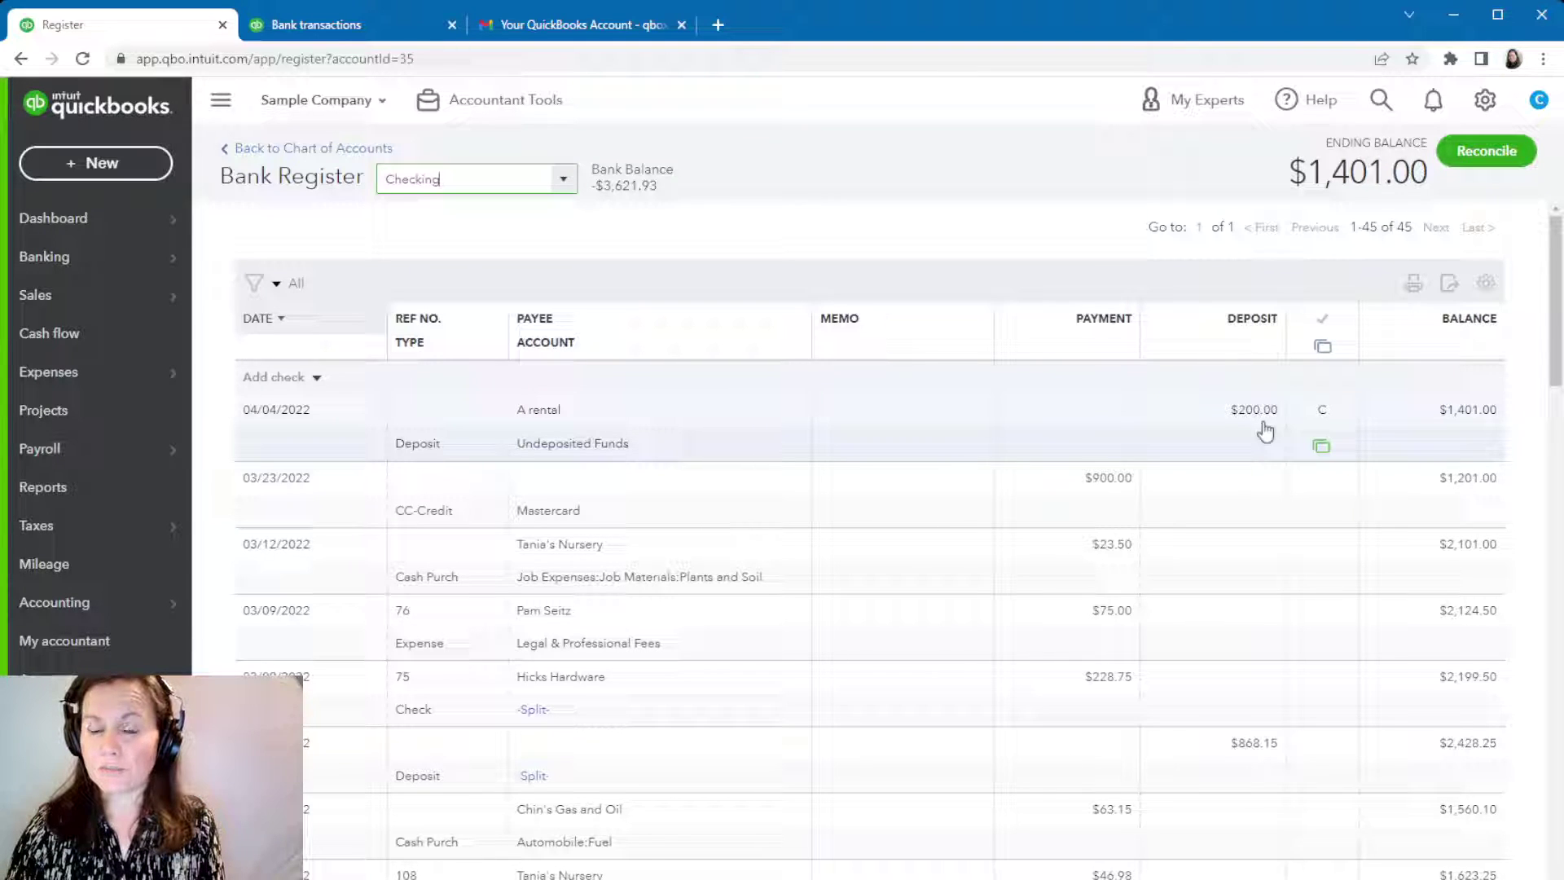
pyautogui.scroll(-1, 1114, 420)
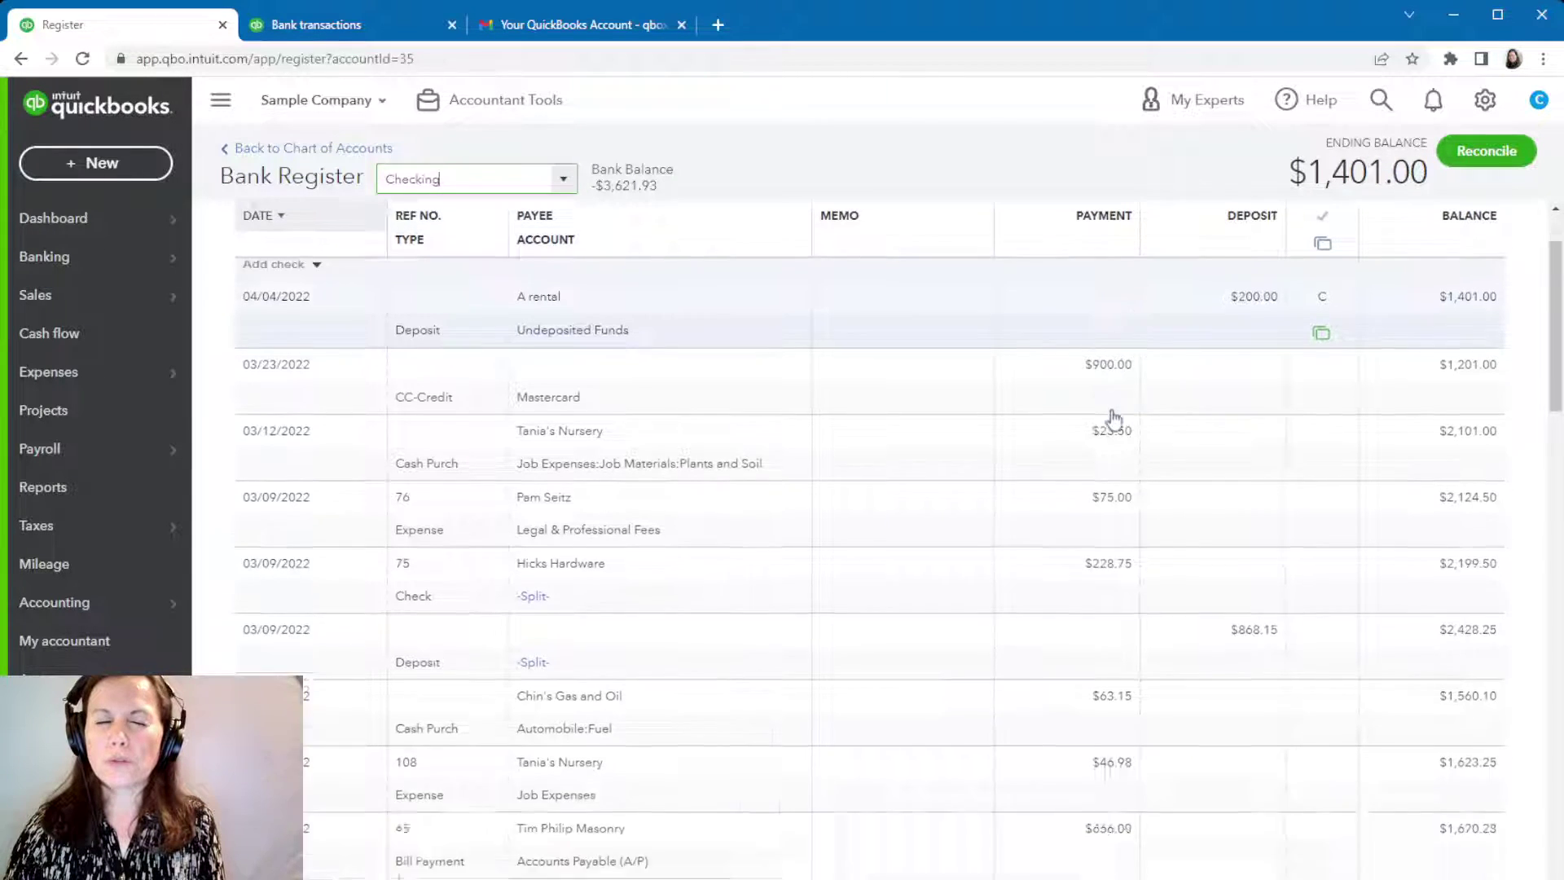
pyautogui.scroll(-3, 1112, 417)
pyautogui.scroll(4, 1096, 412)
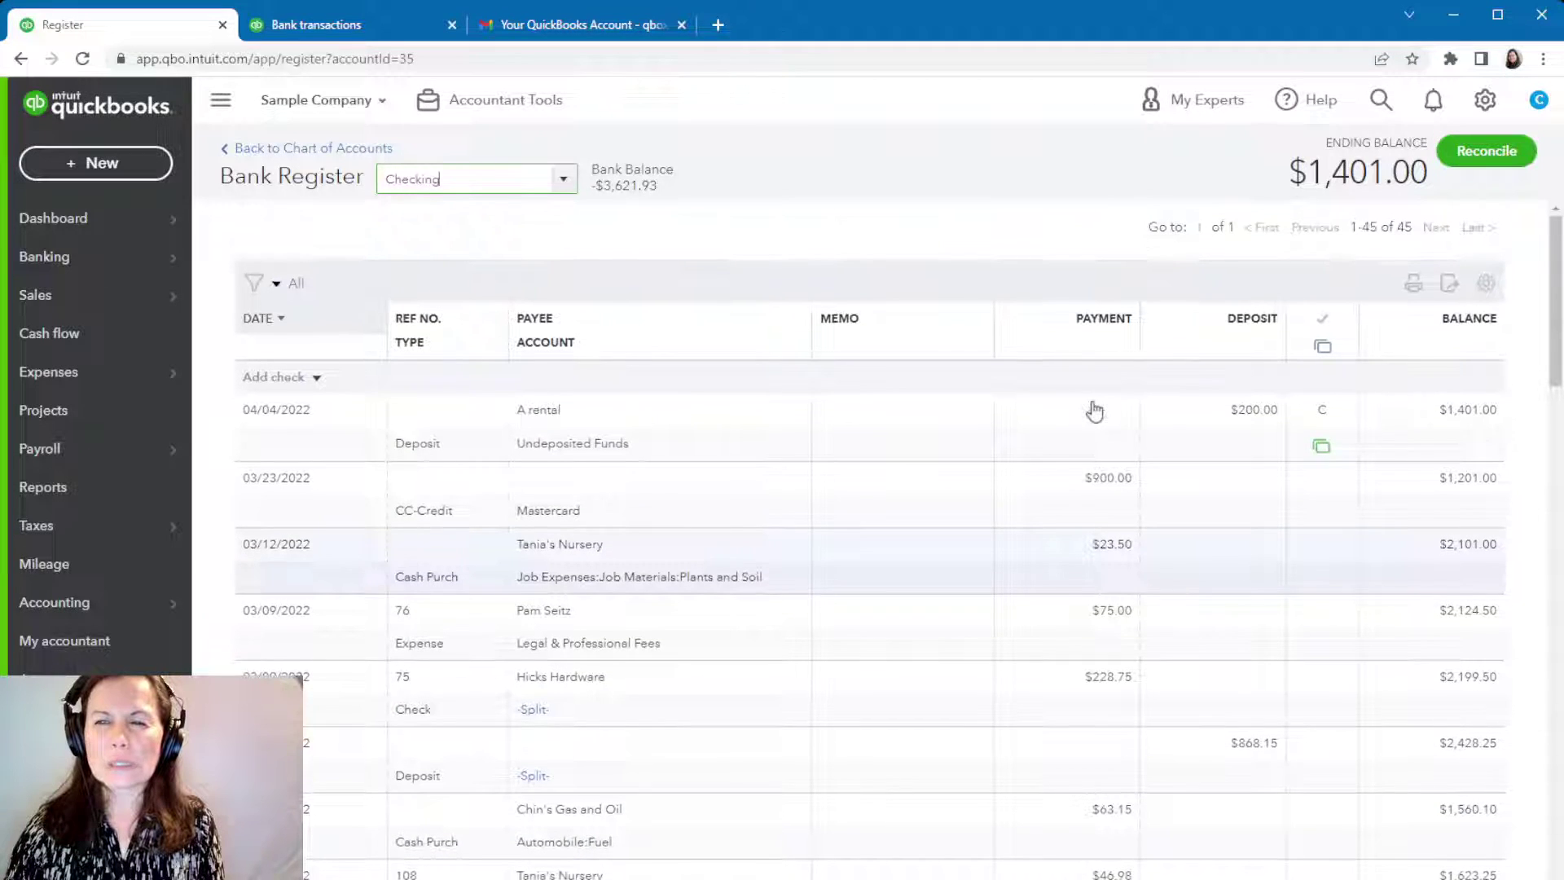